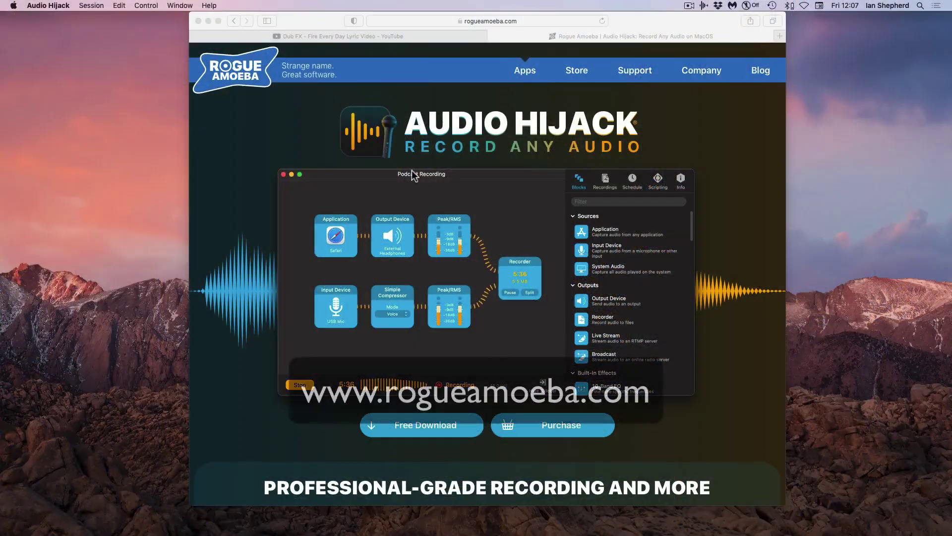
Step: Create Untitled Session 2 from the Blank template and move its window up and right
left_click(466, 206)
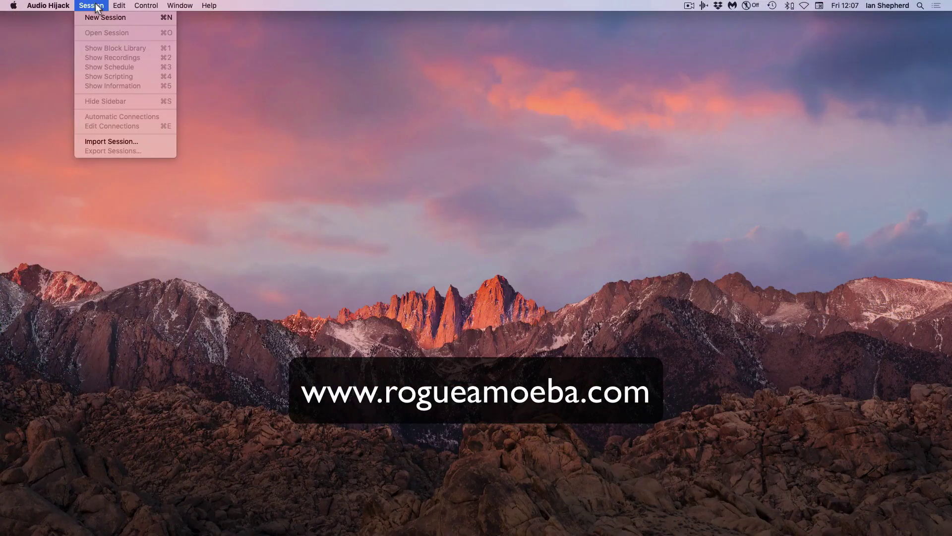
left_click(102, 17)
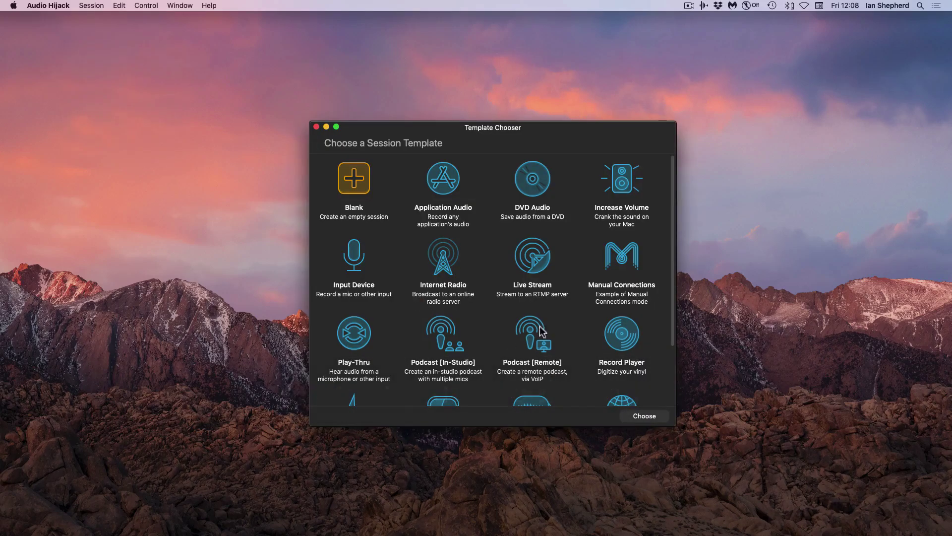
scroll(528, 328, "down", 3)
scroll(527, 328, "up", 3)
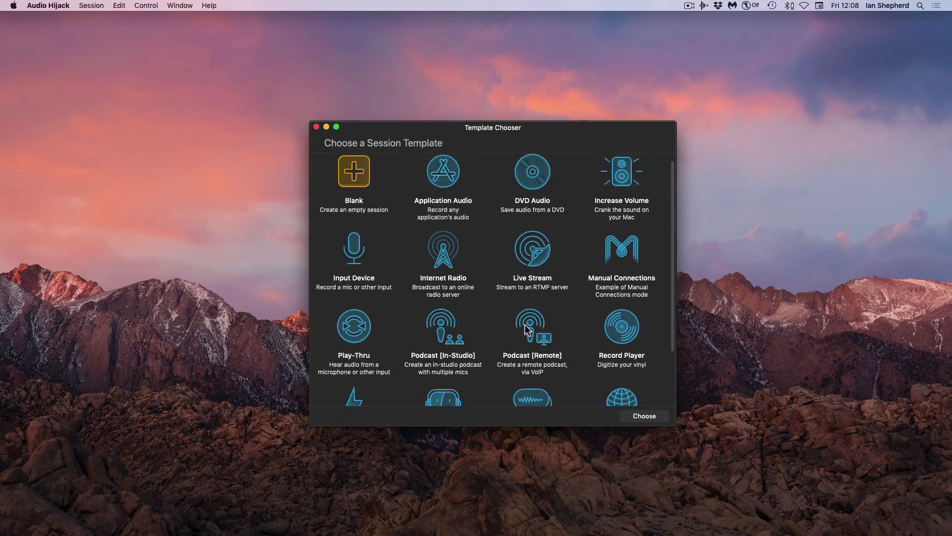
double_click(362, 179)
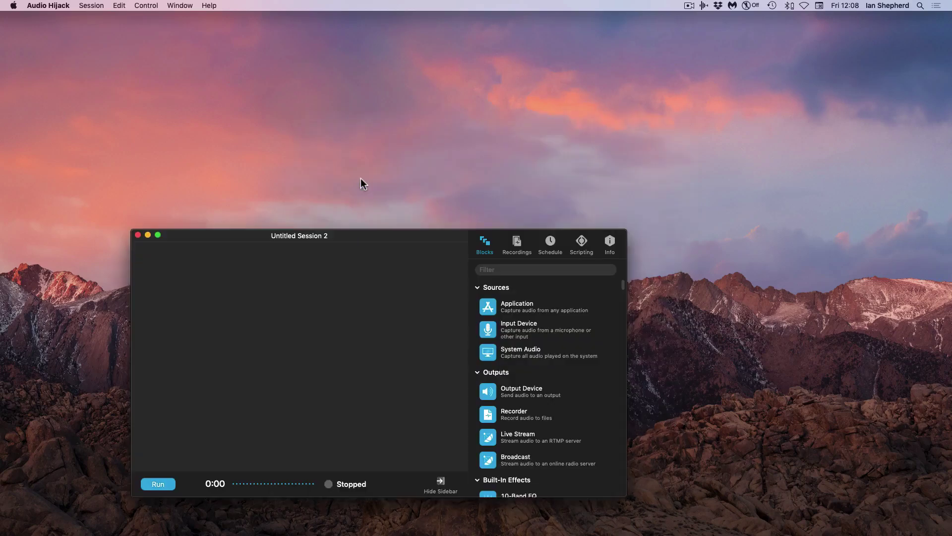
left_click_drag(386, 230, 513, 150)
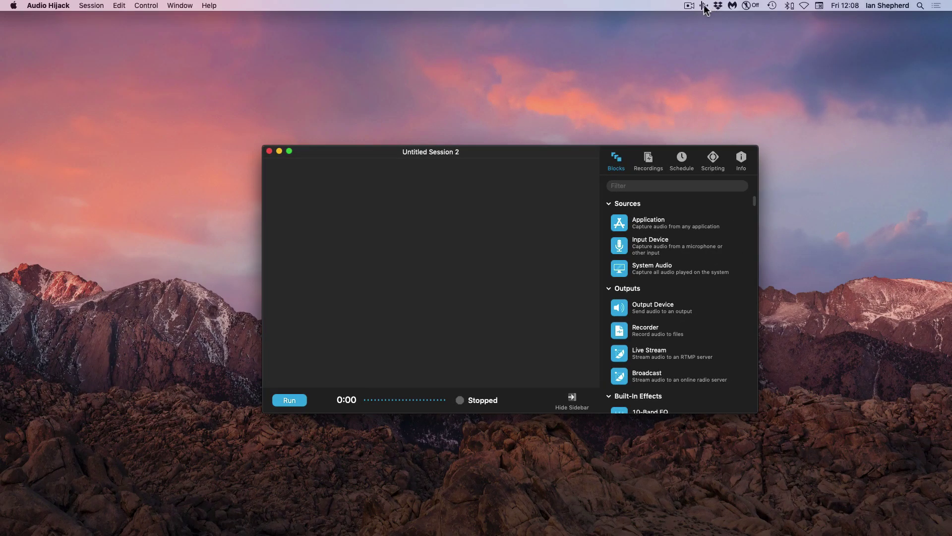
left_click(704, 6)
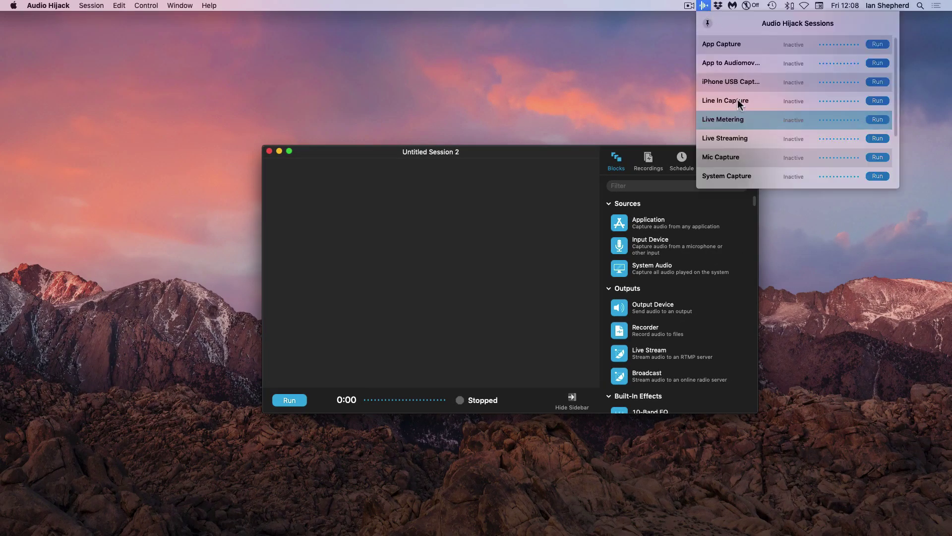
left_click(728, 154)
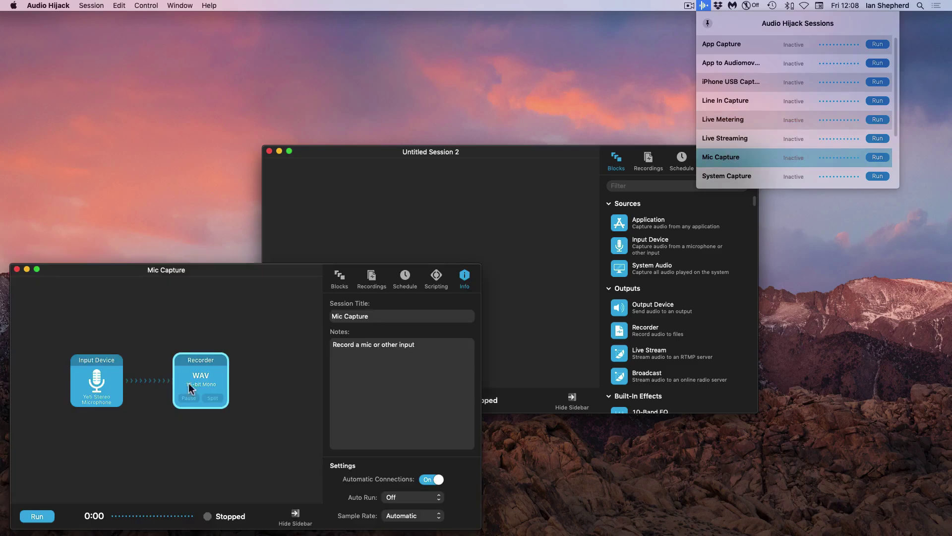
left_click(105, 363)
left_click(94, 374)
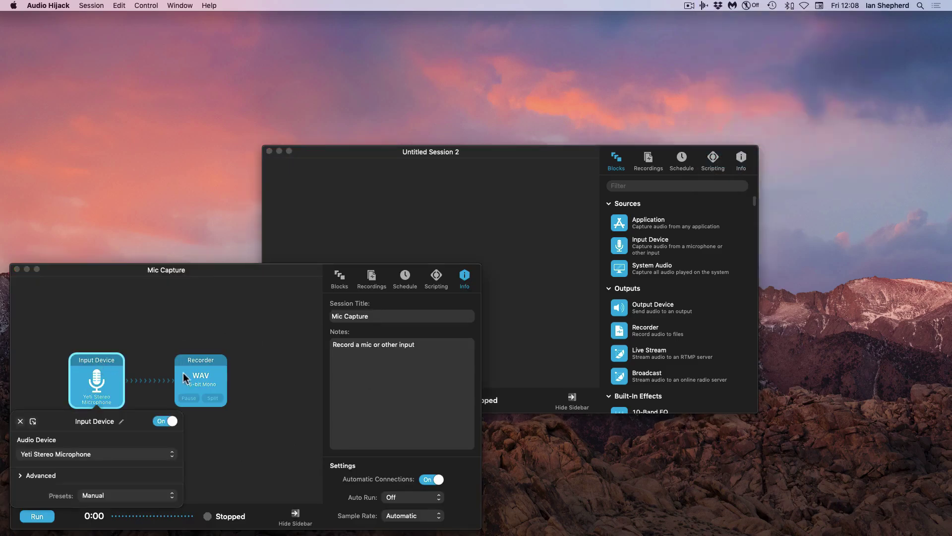
left_click(201, 367)
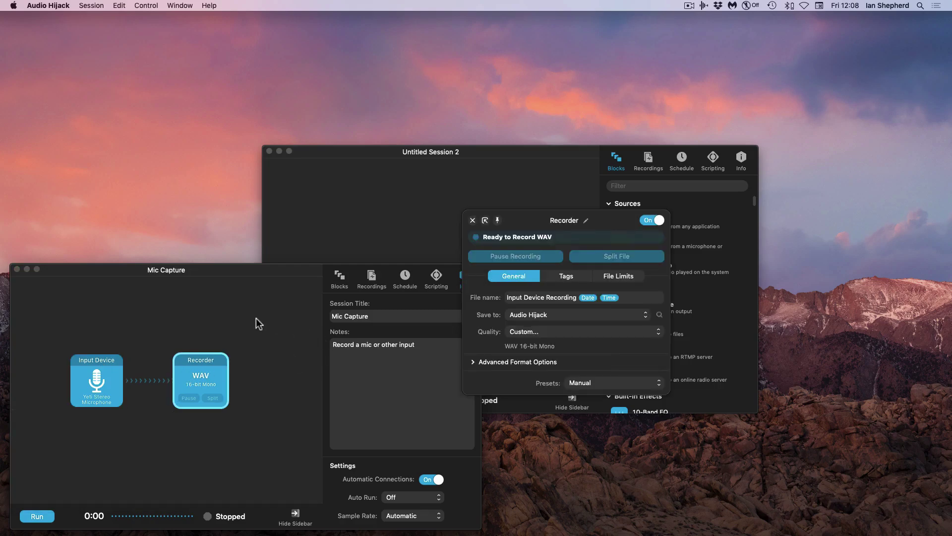
left_click(17, 268)
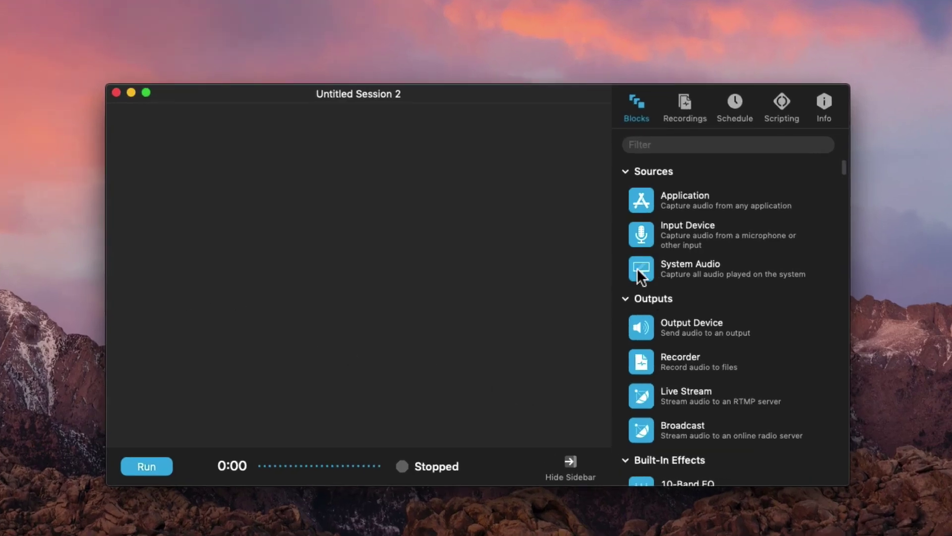
Step: Place a System Audio source on the canvas, deleting the Recorder block that was added after it
left_click_drag(639, 269, 234, 285)
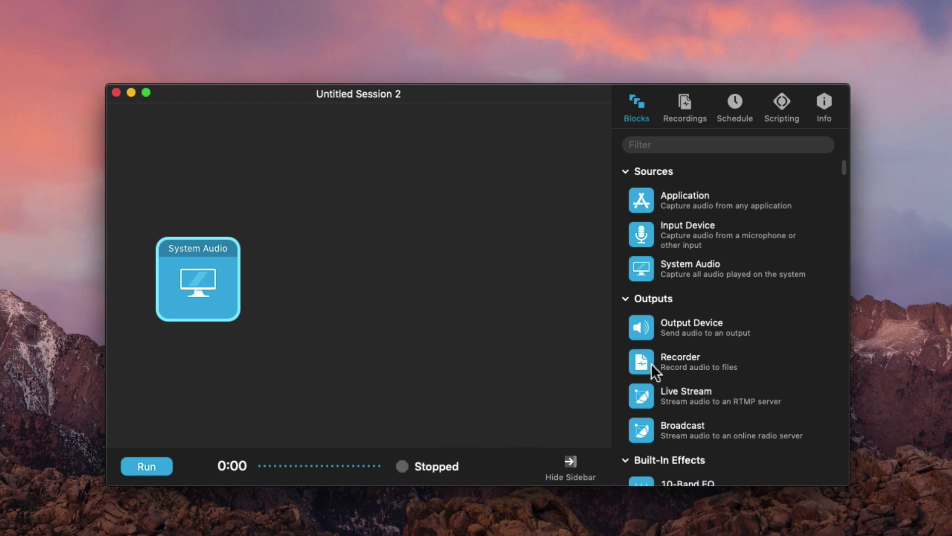
left_click_drag(651, 363, 408, 272)
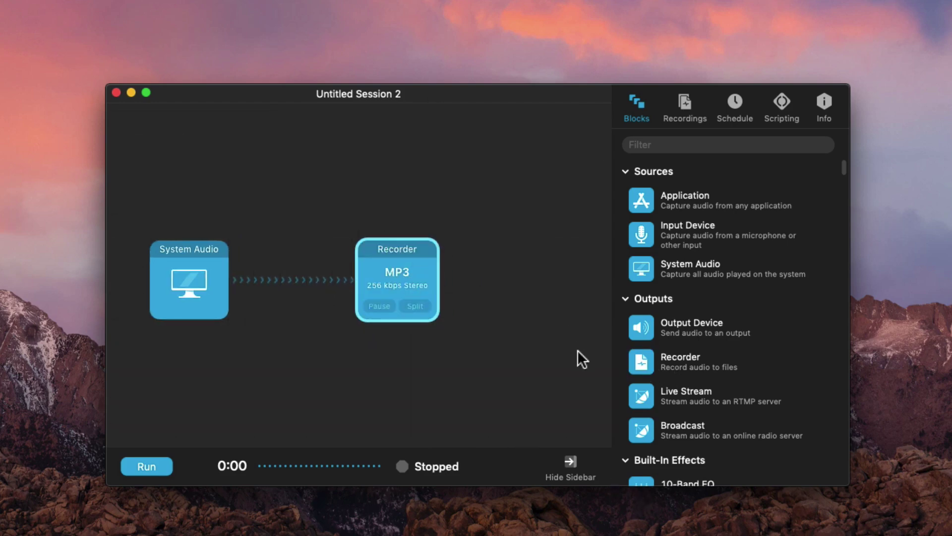
scroll(661, 392, "down", 5)
scroll(660, 392, "up", 6)
right_click(404, 258)
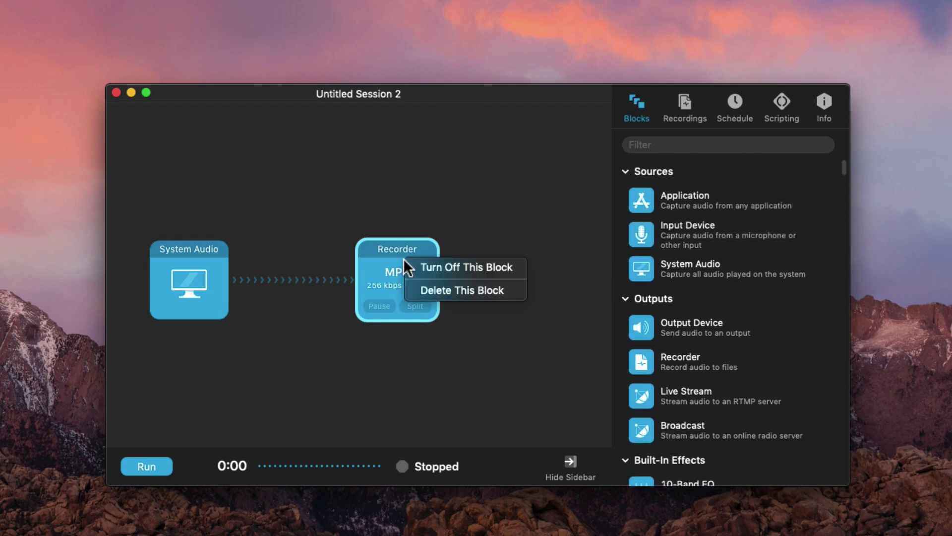
left_click(455, 295)
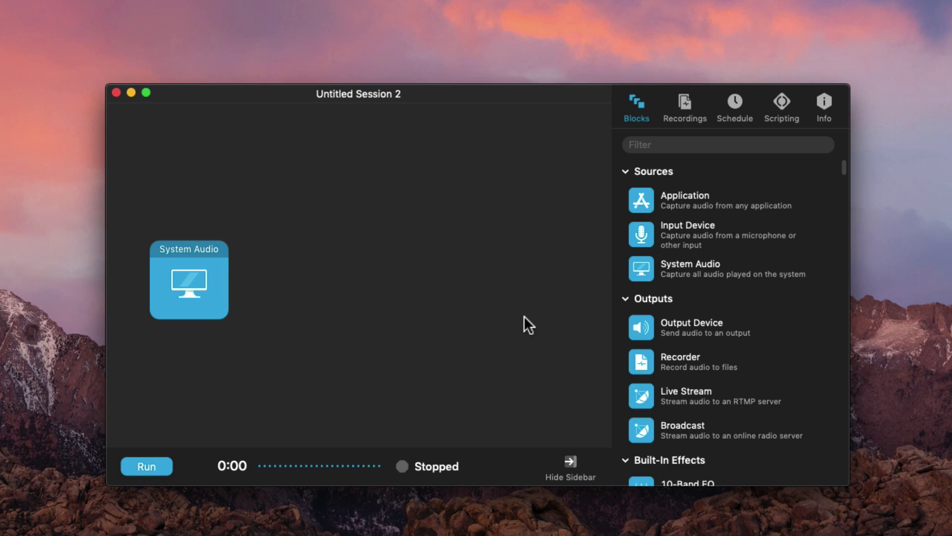
scroll(701, 287, "down", 12)
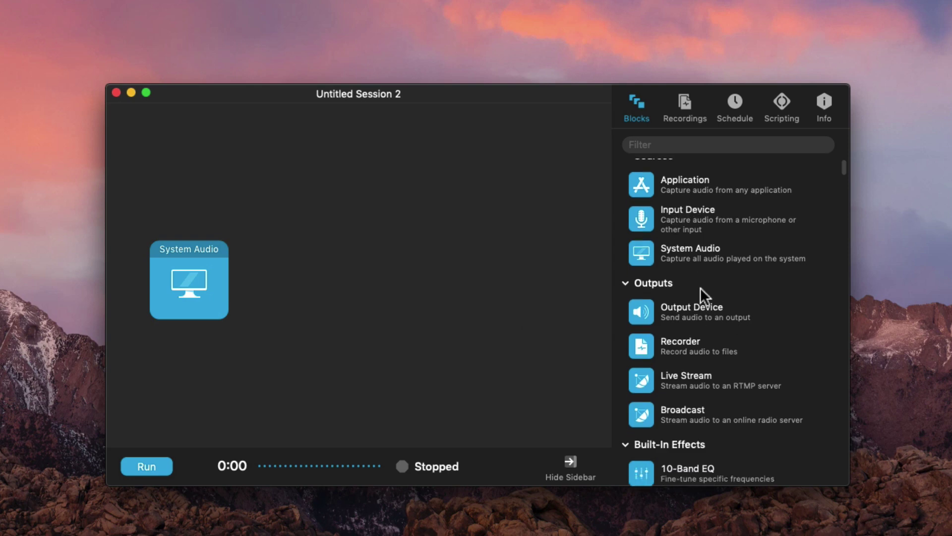
scroll(700, 289, "down", 5)
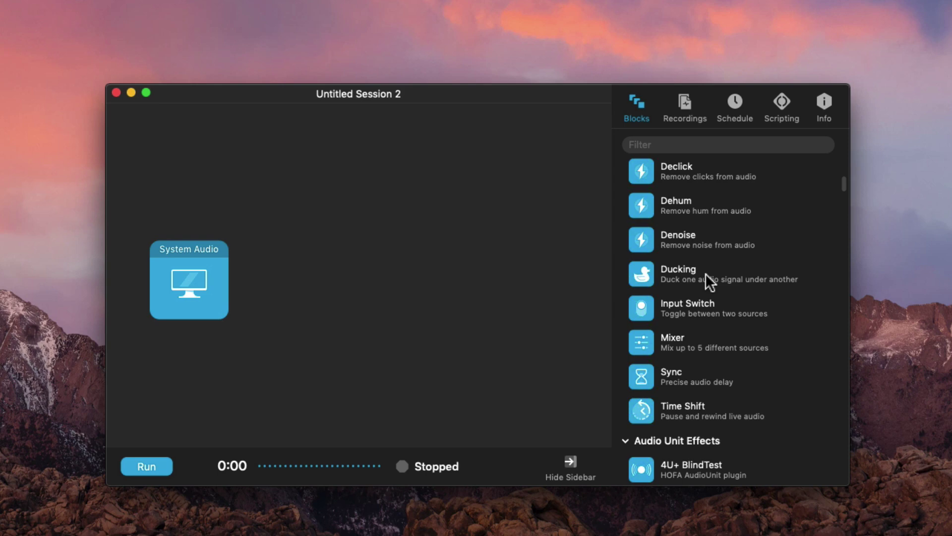
scroll(704, 280, "down", 15)
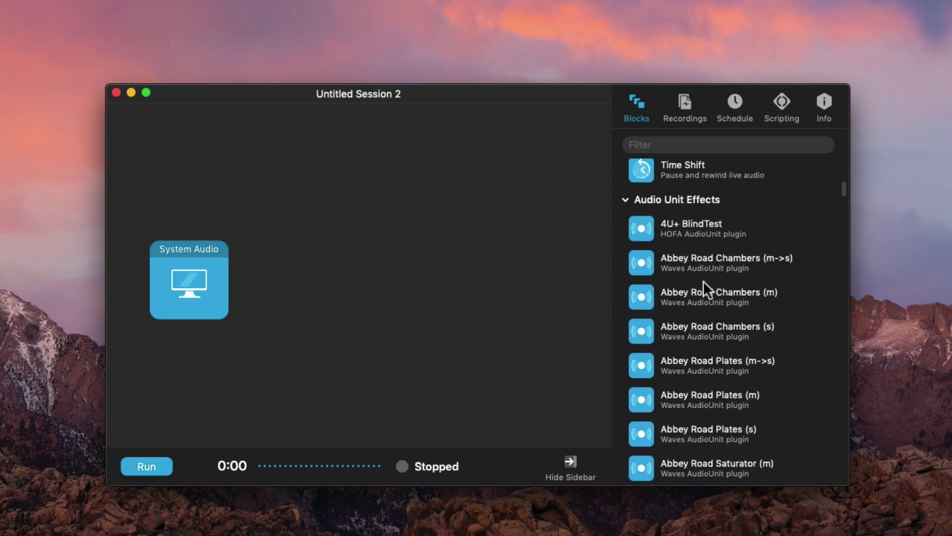
scroll(703, 281, "down", 20)
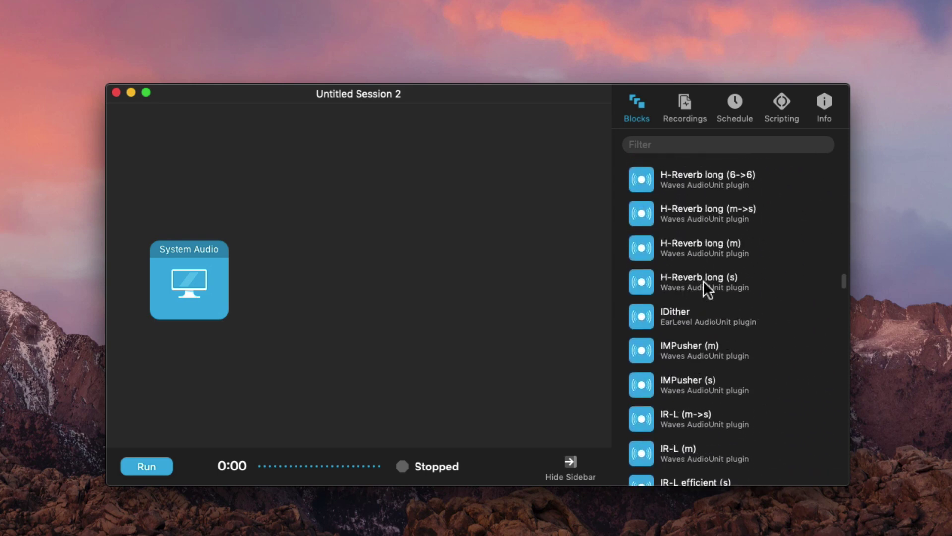
scroll(703, 280, "up", 10)
Step: Filter the Blocks list for 'dyn' and add Dynameter after System Audio
left_click(676, 140)
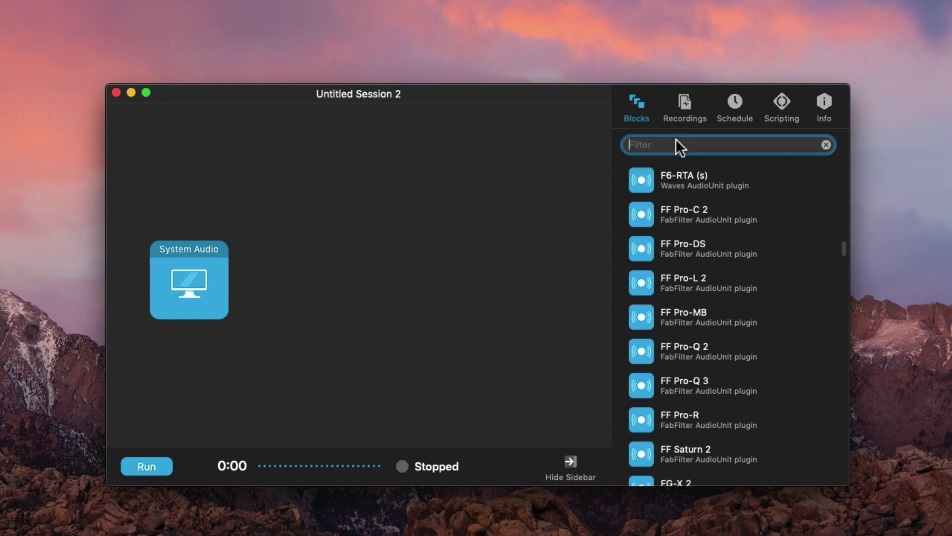
type("dyn")
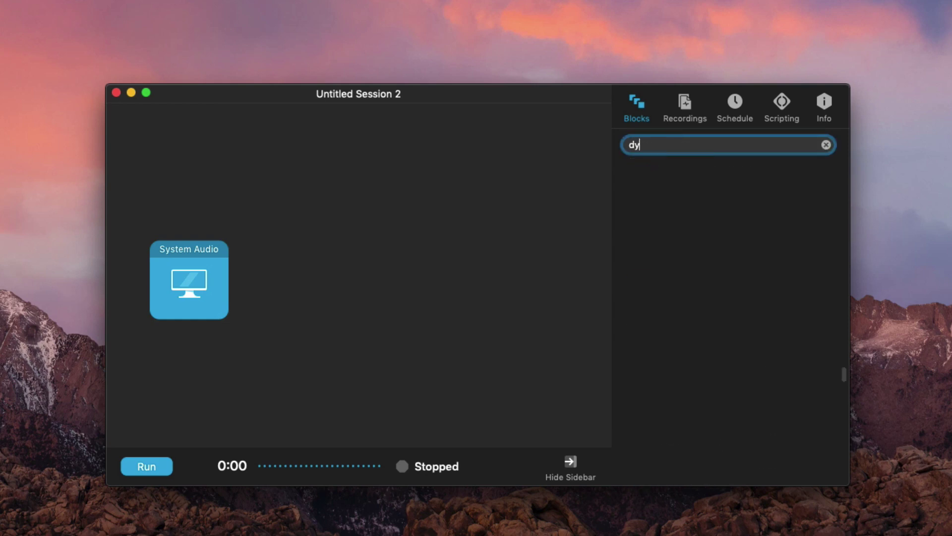
left_click(647, 197)
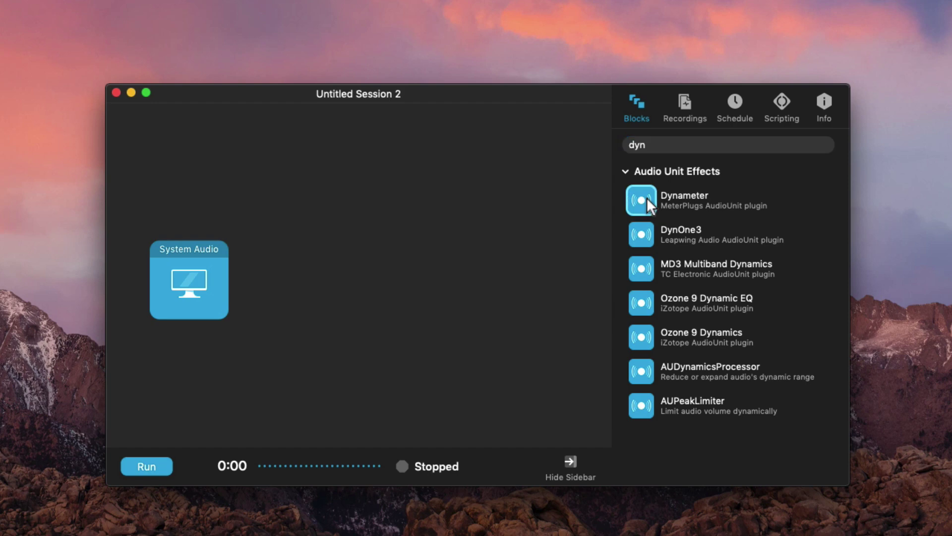
left_click_drag(646, 198, 317, 285)
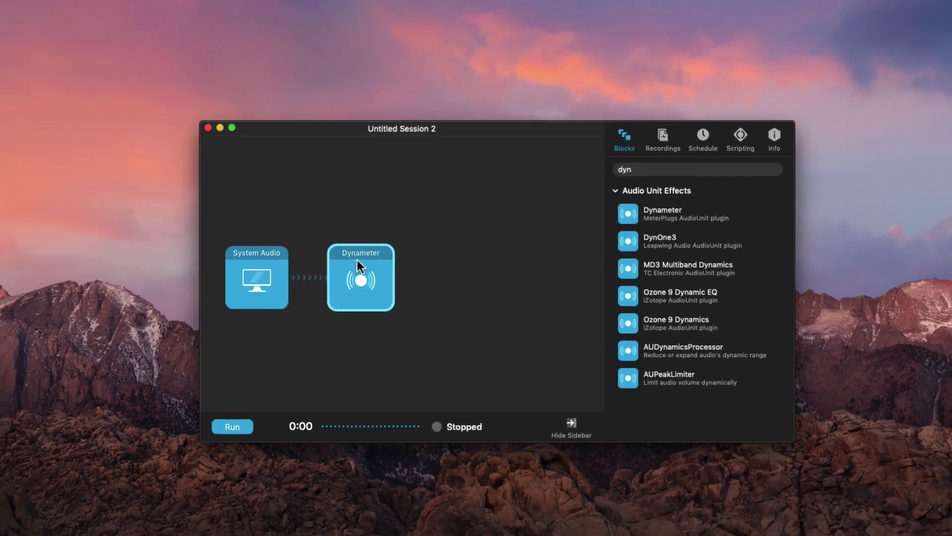
Step: Float the Dynameter meter window and switch its preset to LIMITED, target PSR 8
left_click(357, 259)
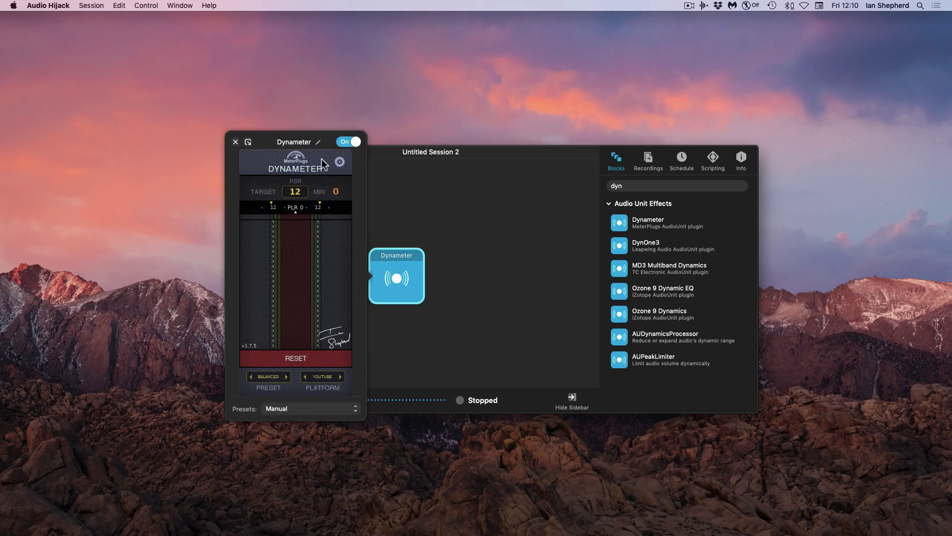
left_click_drag(302, 146, 888, 255)
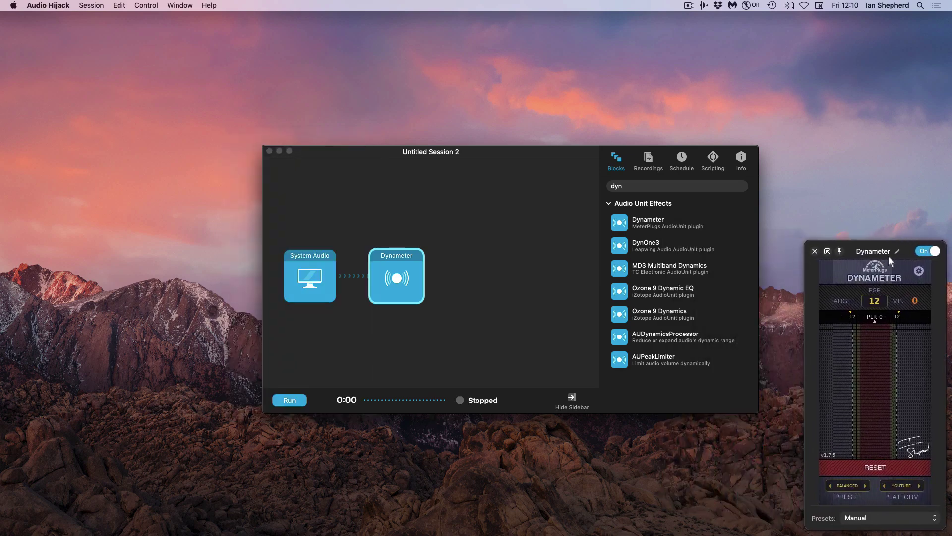
left_click(831, 487)
left_click(830, 486)
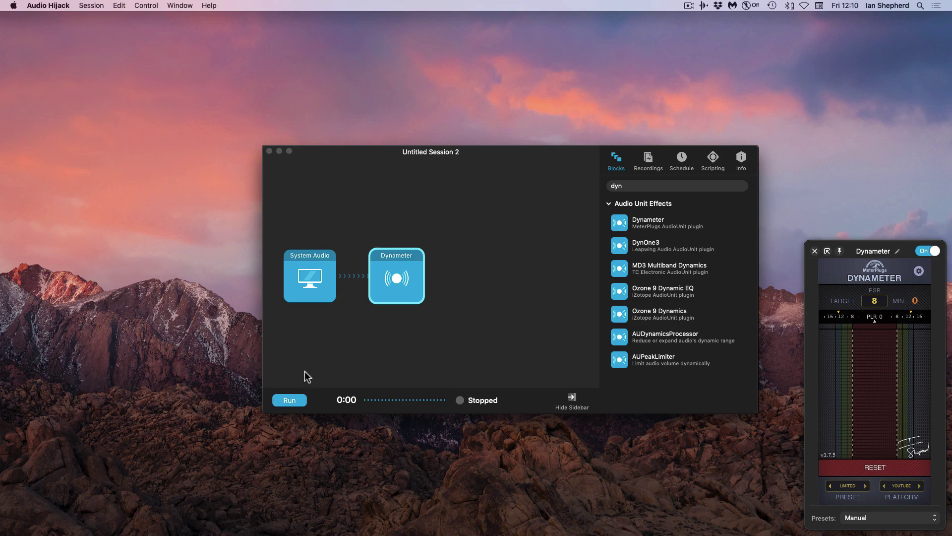
Step: Run the session and play the Dub FX Fire Every Day video in Safari
left_click(290, 401)
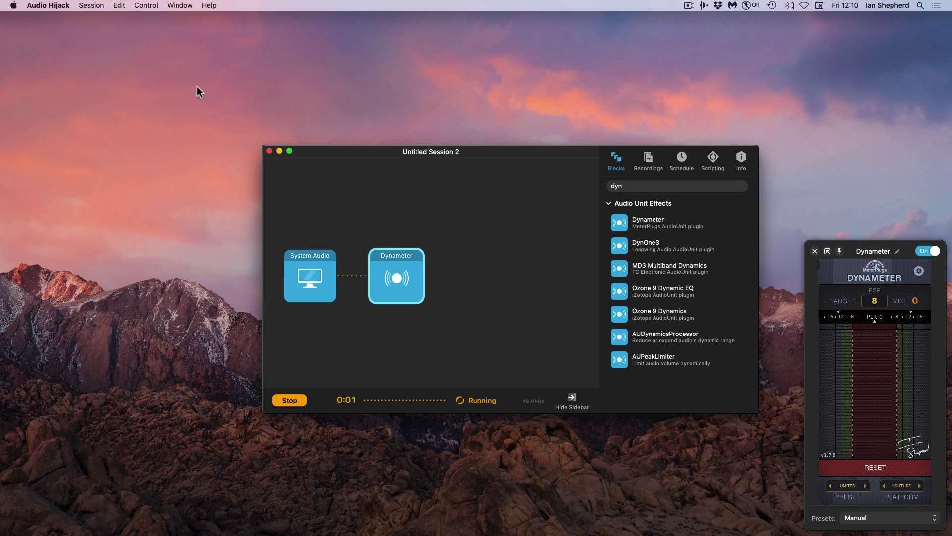
mouse_move(253, 526)
left_click(167, 520)
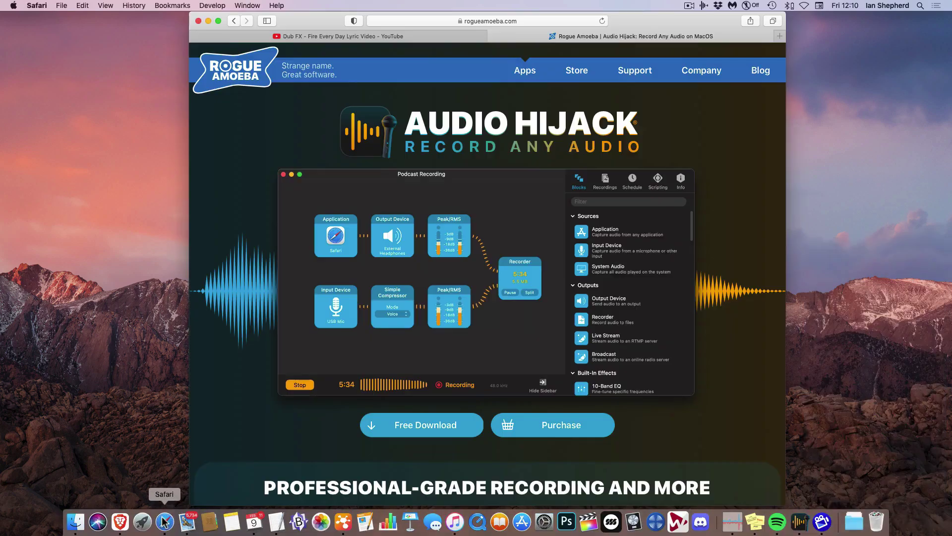
left_click(374, 34)
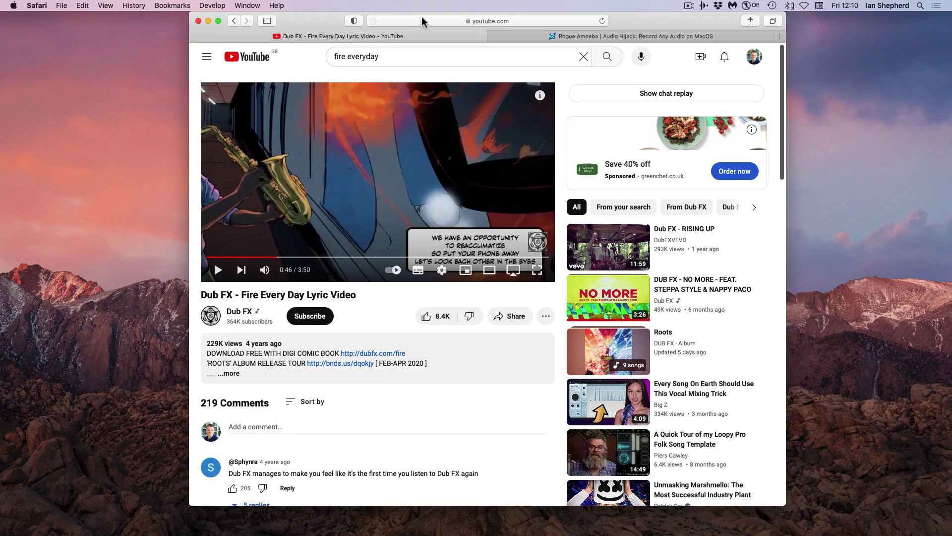
left_click(218, 270)
Step: Bring Audio Hijack forward to watch Dynameter meter the video at PLR 9
left_click_drag(626, 22, 528, 20)
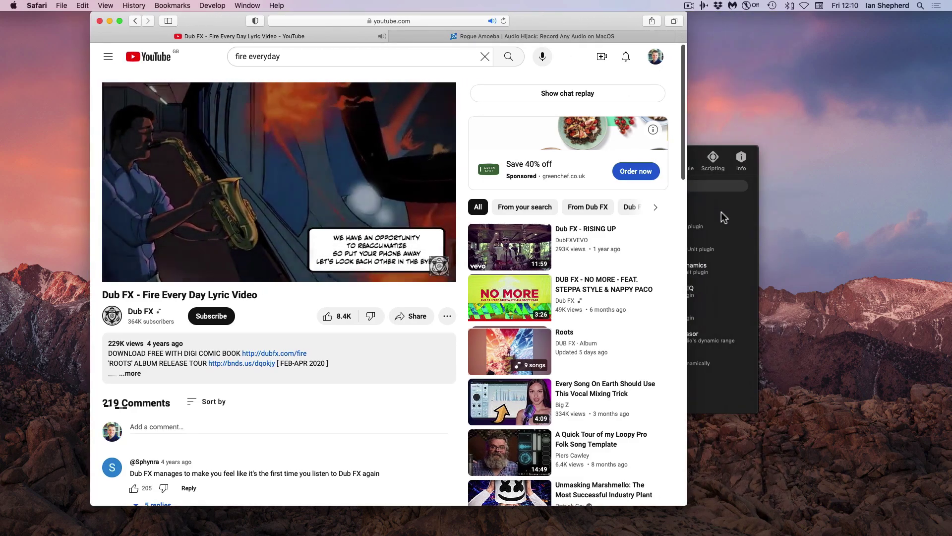
left_click(730, 221)
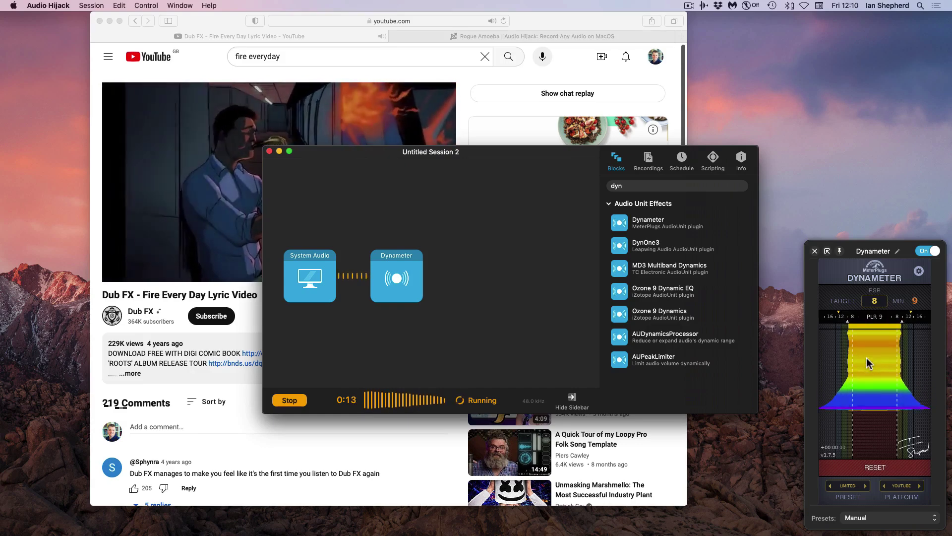
left_click(102, 183)
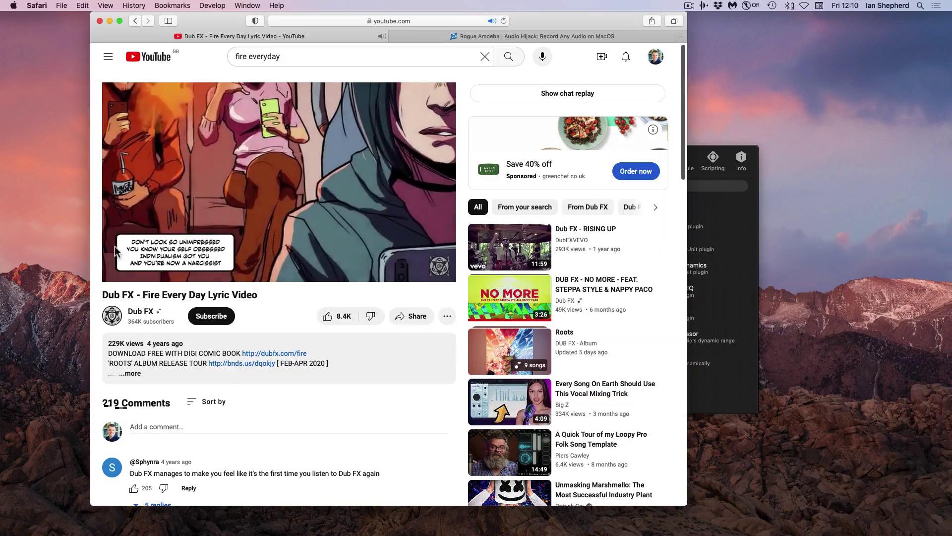
left_click(703, 151)
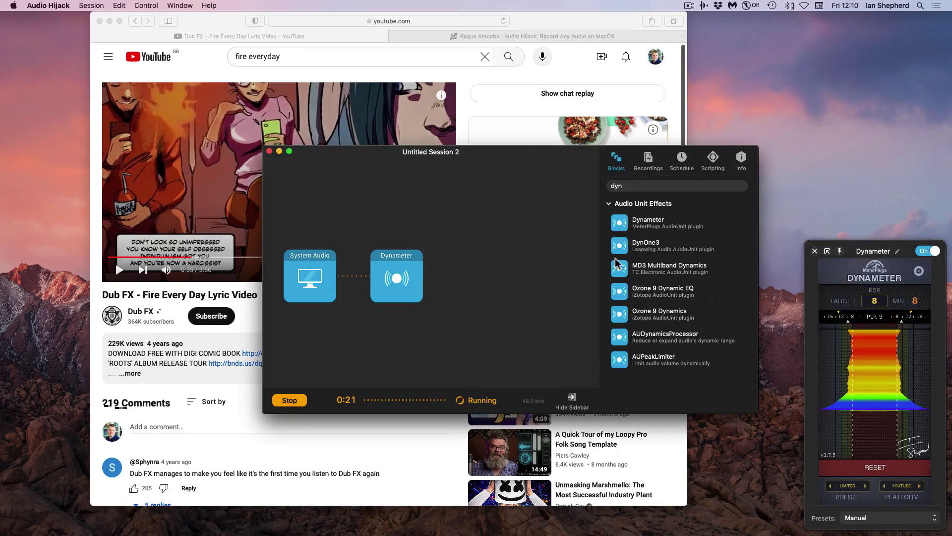
Step: Clear the 'dyn' filter and add an Output Device block after Dynameter
left_click(638, 187)
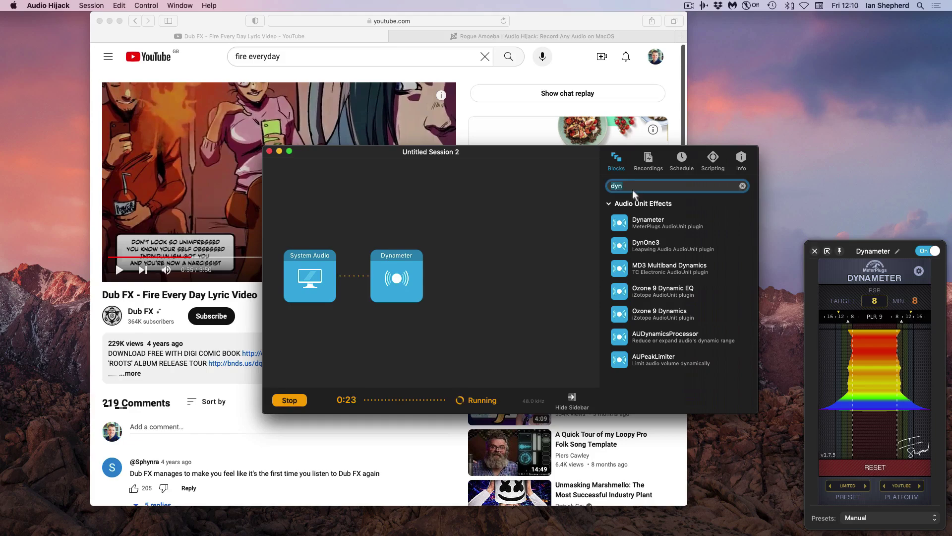
left_click(743, 186)
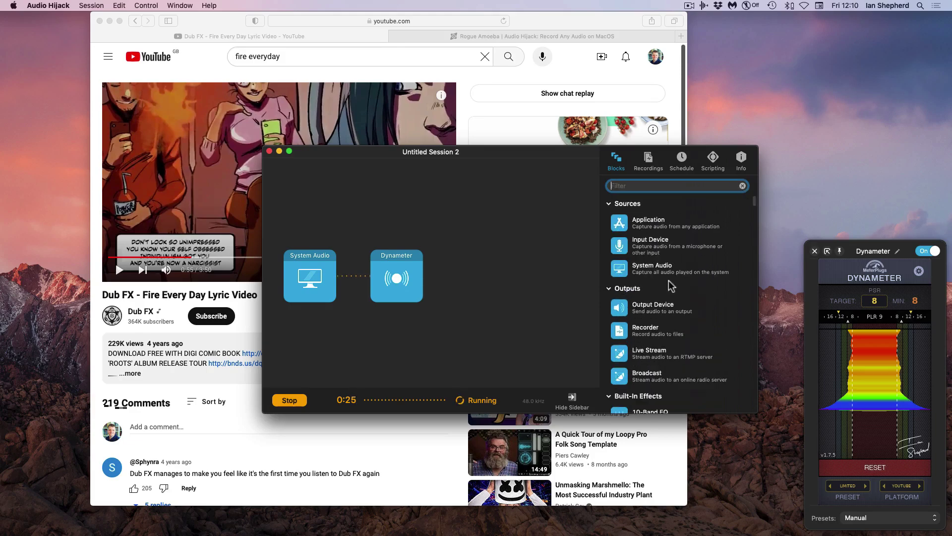
left_click_drag(618, 308, 491, 275)
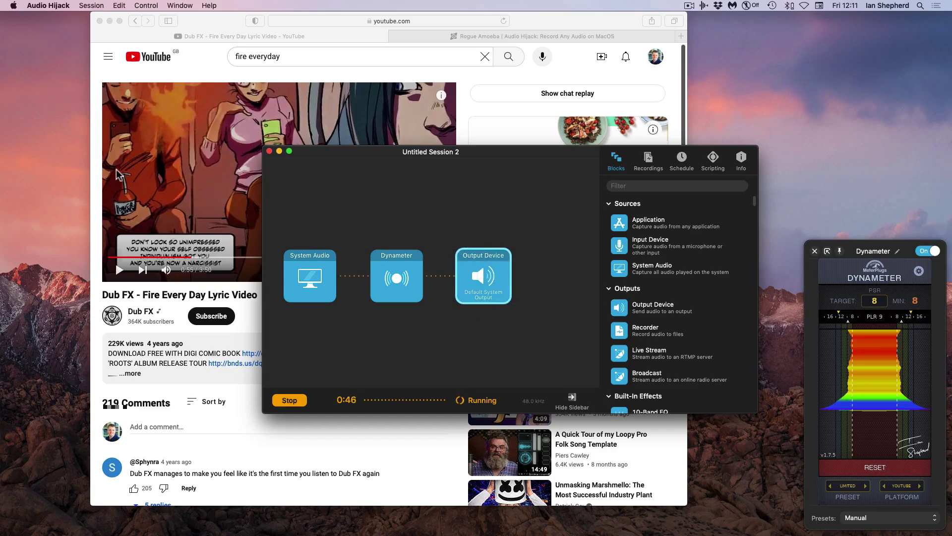
Step: Test playback by resuming and pausing the YouTube video, then reposition the session window
left_click(119, 272)
left_click(119, 270)
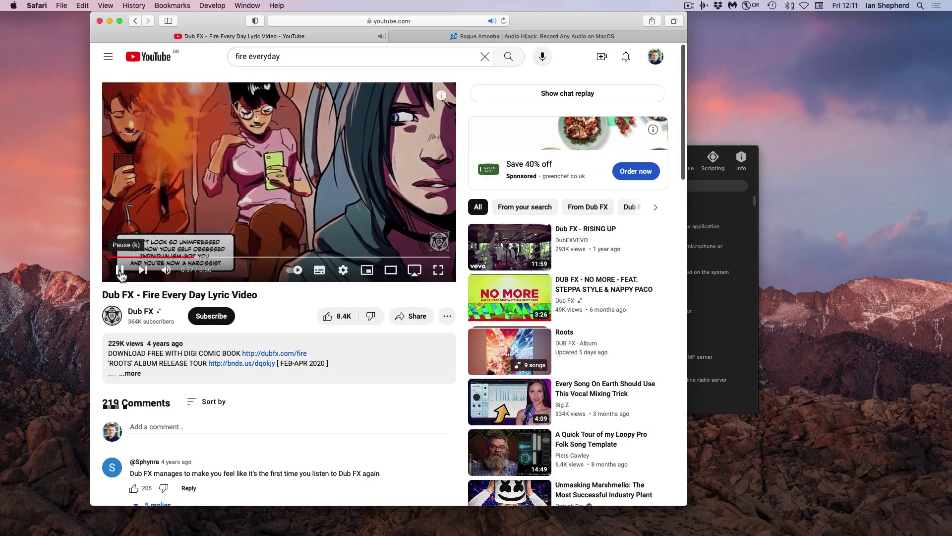
left_click(122, 272)
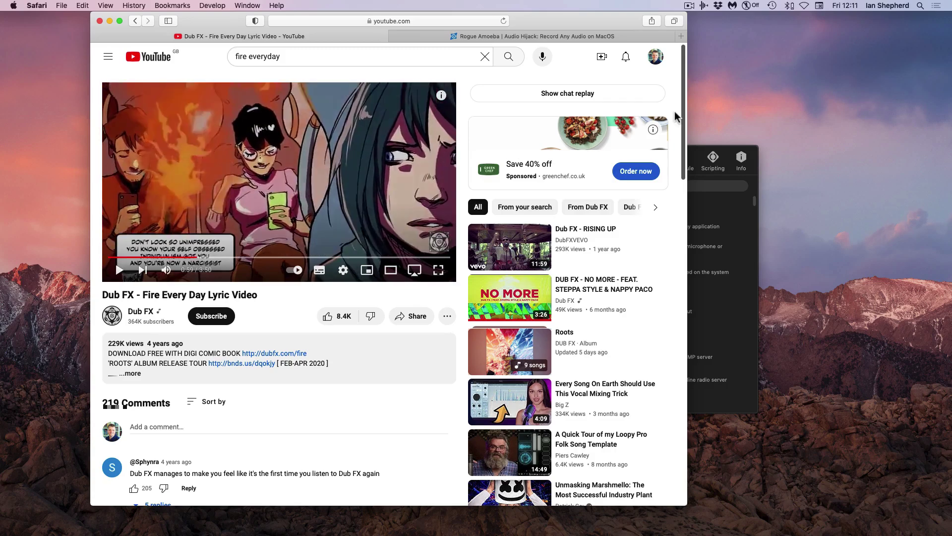
left_click(698, 150)
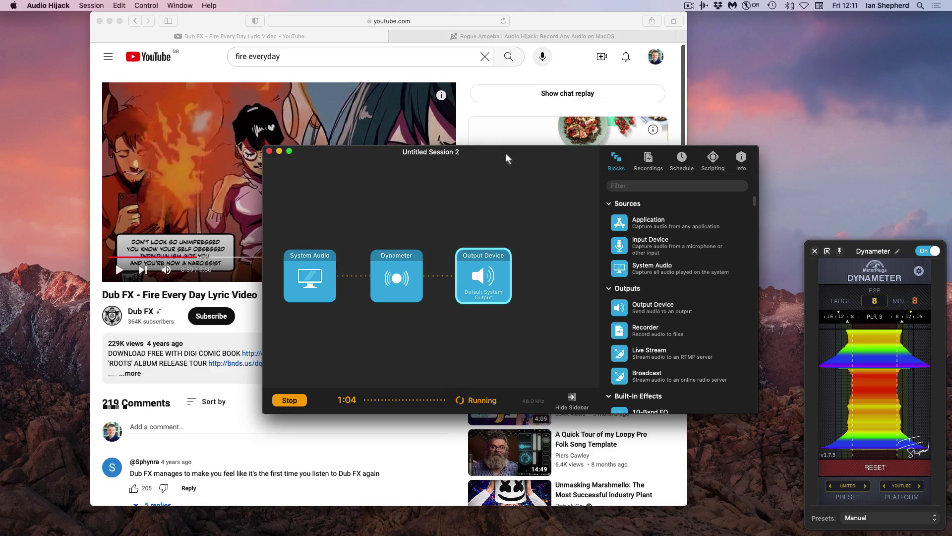
left_click_drag(505, 152, 283, 257)
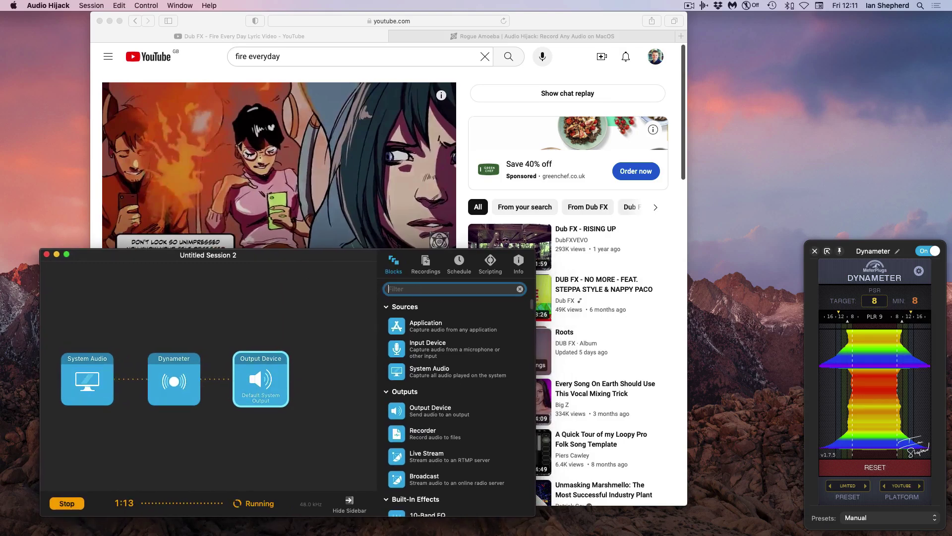
Step: Filter for 'lcas', insert LCAST between Dynameter and Output Device, and nudge System Audio right
type("lcas")
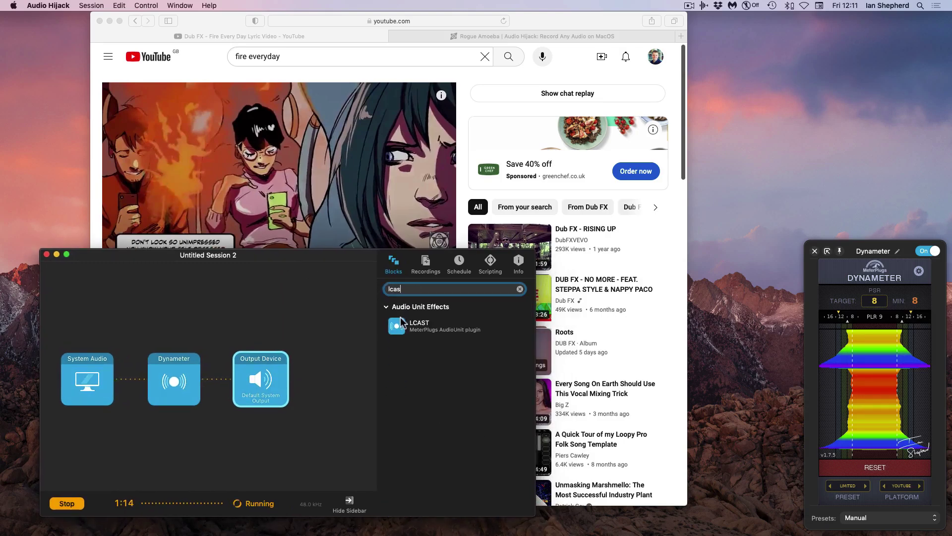
left_click_drag(401, 322, 246, 362)
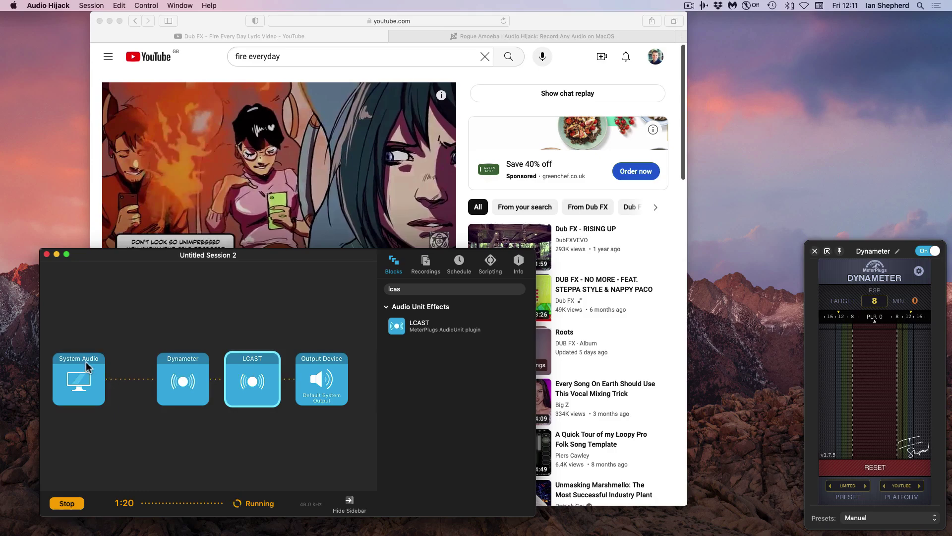
left_click_drag(85, 361, 111, 362)
Step: Open the LCAST meter, stop the session, review LCAST's Options, then return to Safari
left_click(261, 359)
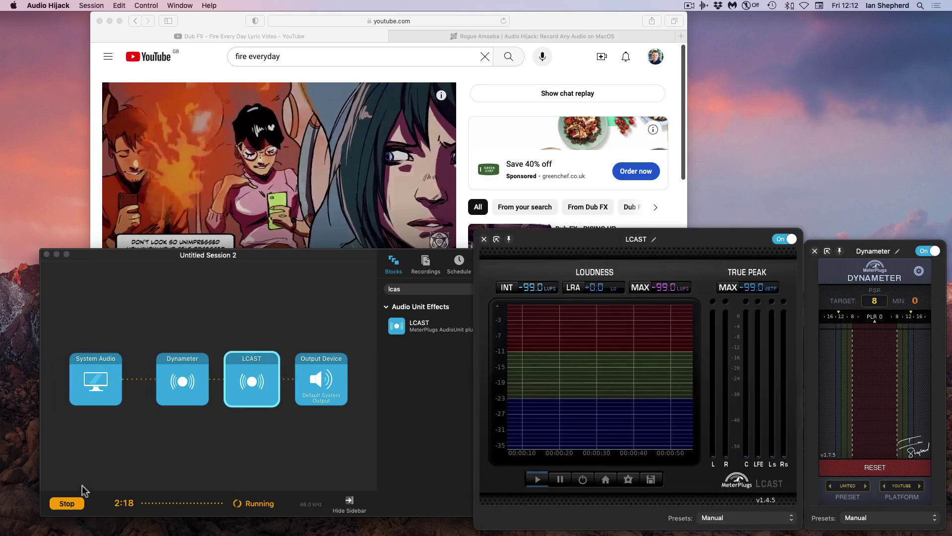
left_click(69, 505)
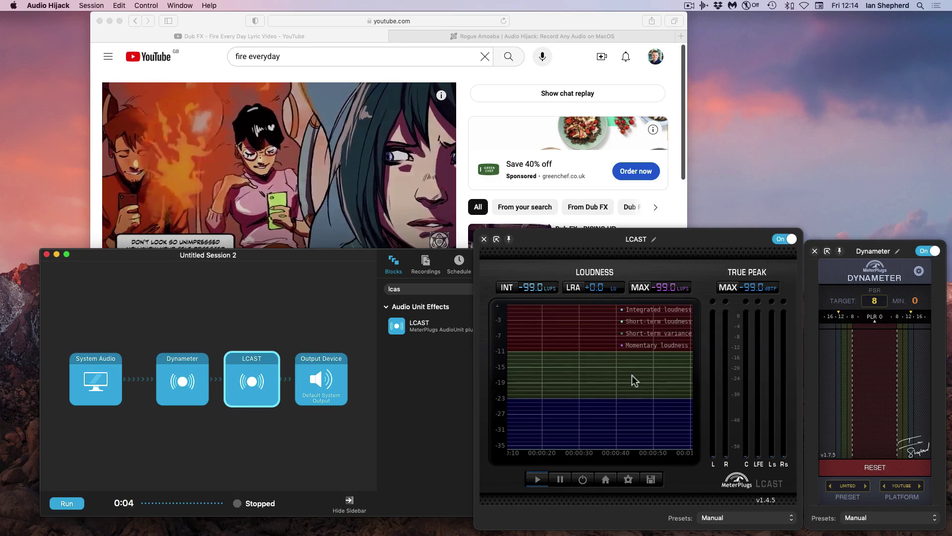
left_click(628, 480)
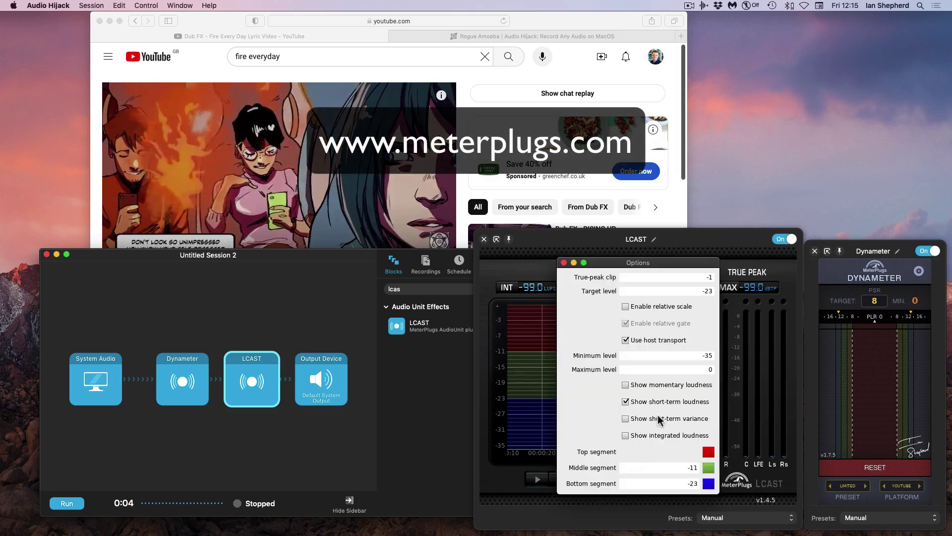
left_click(572, 263)
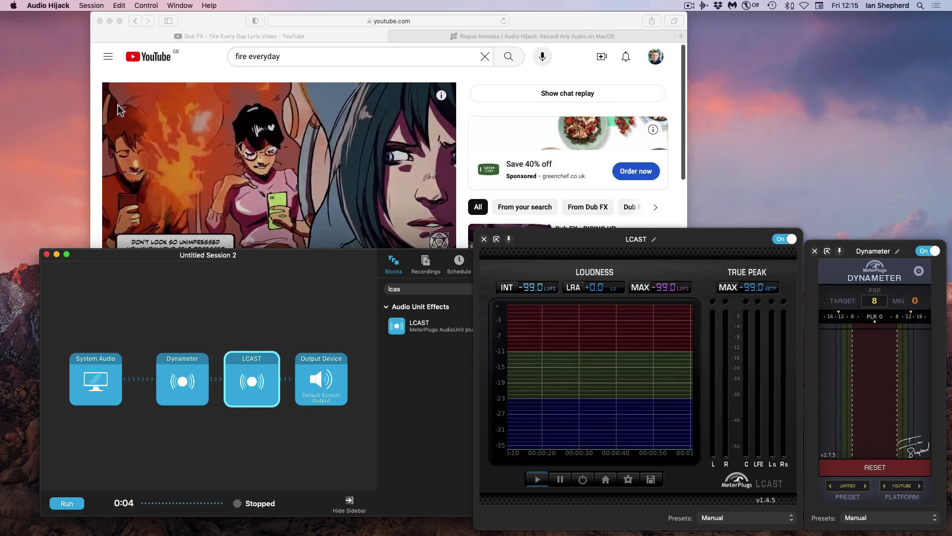
left_click(98, 111)
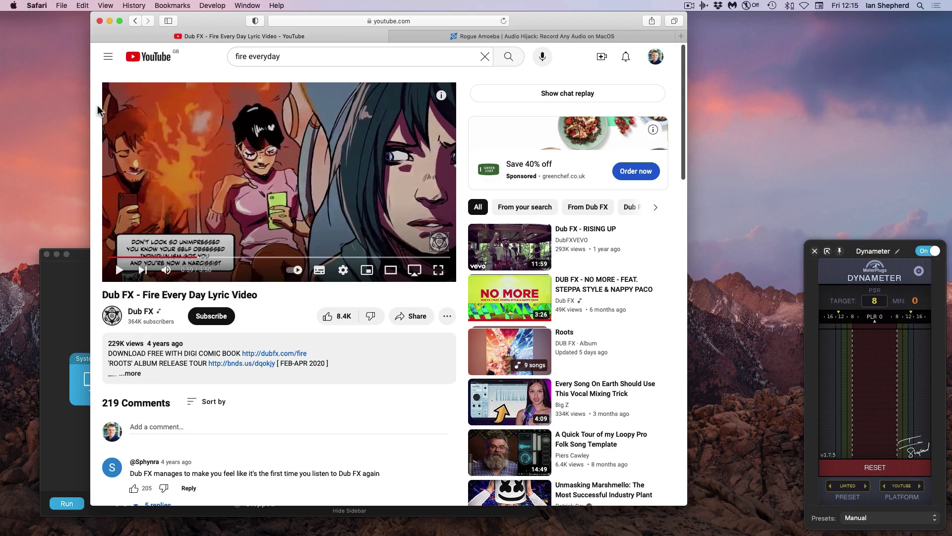
Step: Meter the playing video until Dynameter reads PLR 11, then stop and pause at 1:15
left_click(118, 271)
left_click(83, 276)
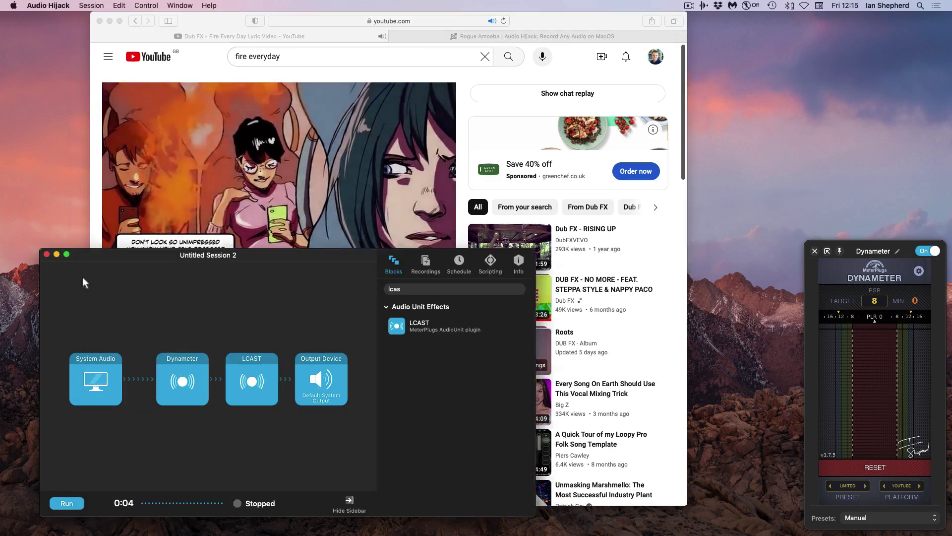
left_click(67, 503)
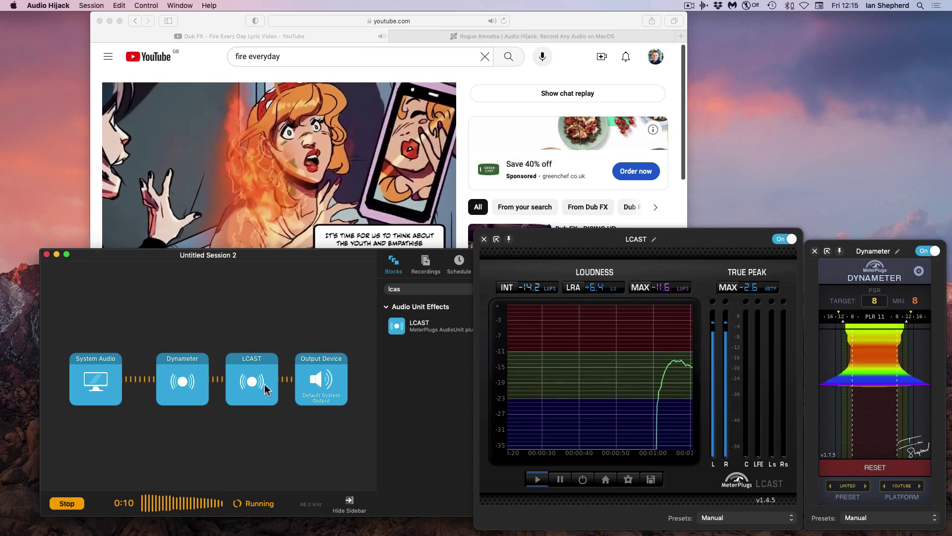
left_click(67, 503)
left_click(130, 164)
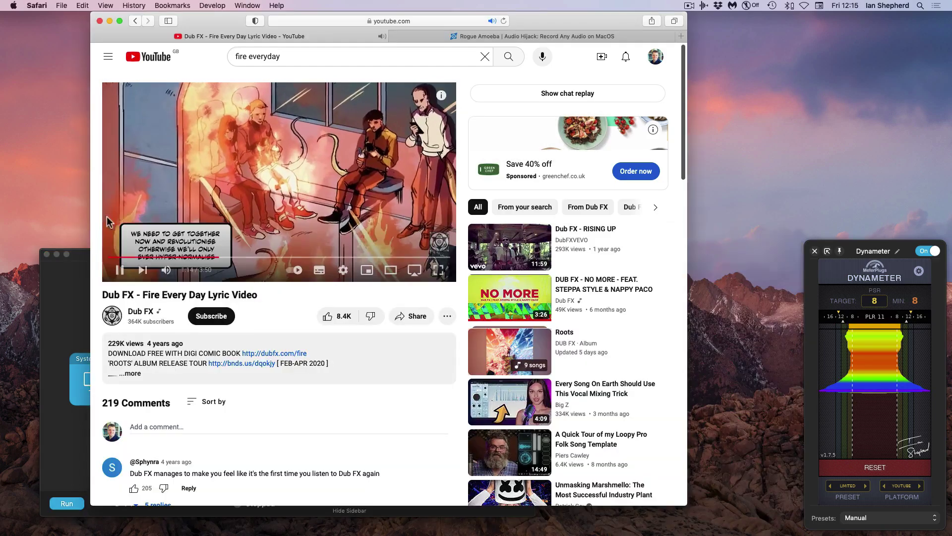
key("space")
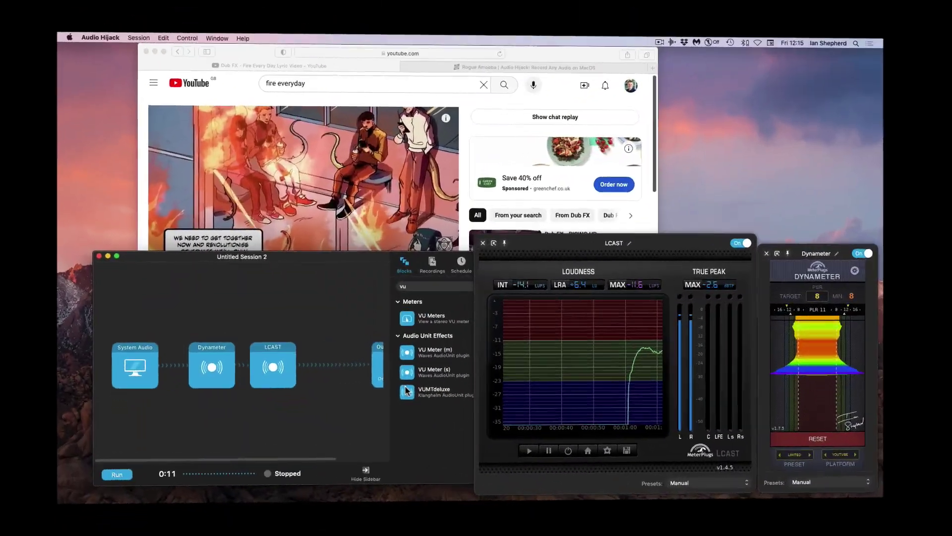
Step: Add VUMTdeluxe after LCAST and place its meter window at the upper right
left_click_drag(397, 411, 328, 379)
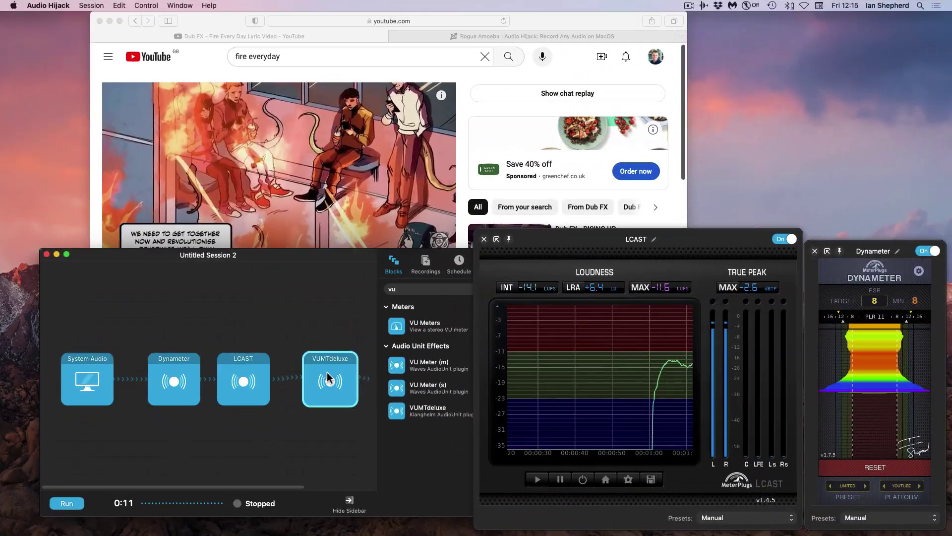
left_click(333, 365)
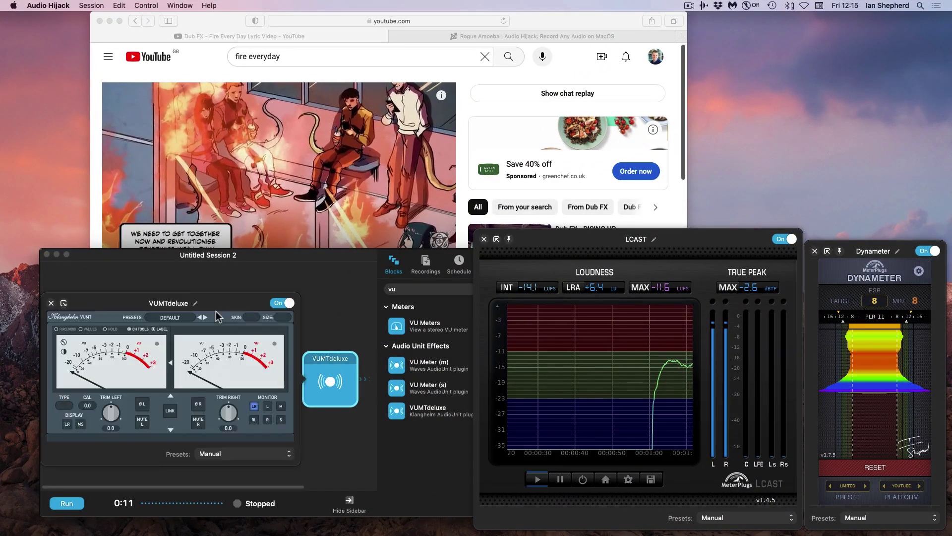
left_click_drag(226, 308, 883, 67)
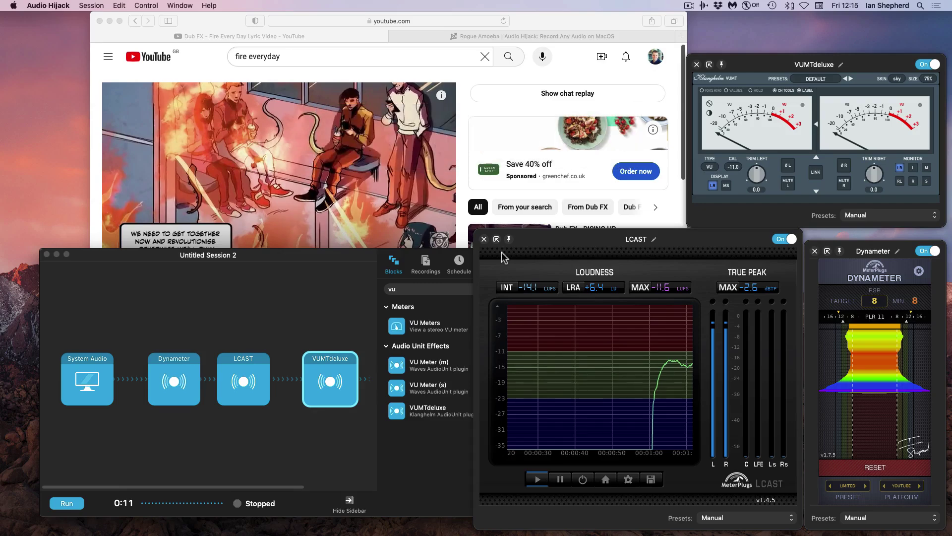
Step: Search 'vis', add NUGEN Visualizer2 between System Audio and Dynameter, and open it
key("cmd+f")
type("vis")
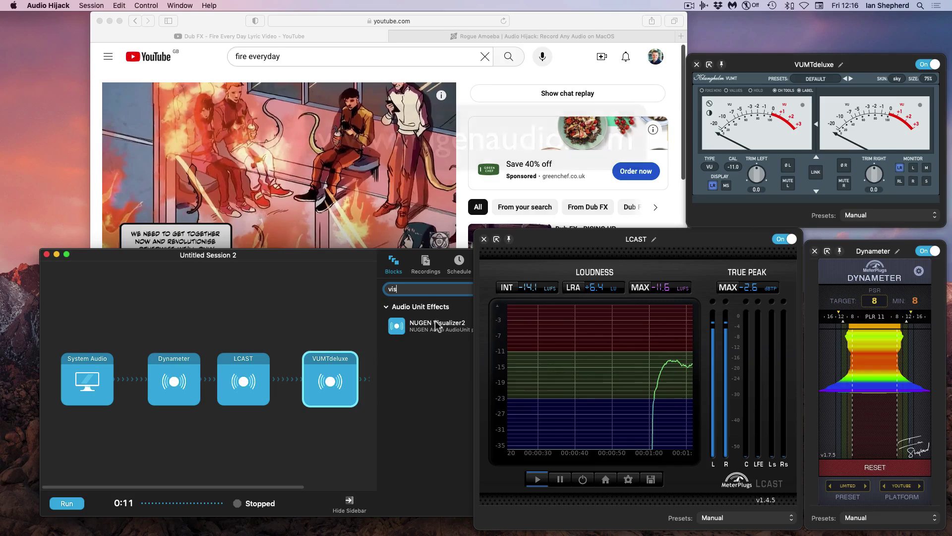
left_click_drag(397, 327, 147, 382)
left_click(148, 363)
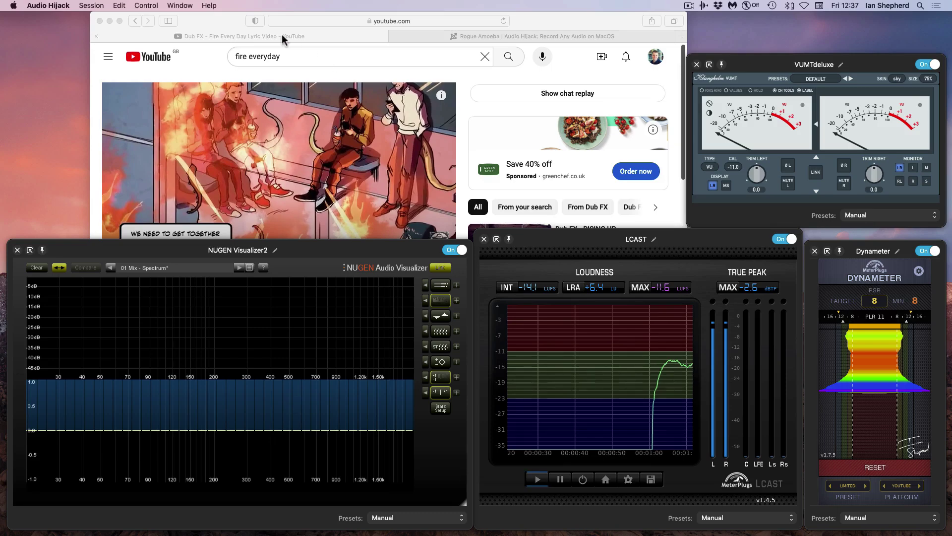
Step: Play the video and toggle Visualizer2 views: vectorscope on, off, then a spectrogram strip
left_click(234, 23)
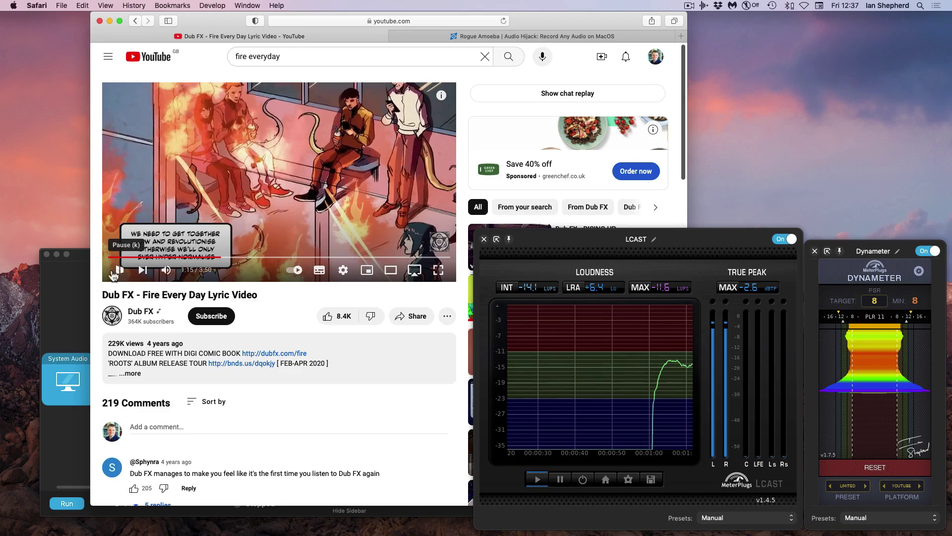
key("super+Tab")
mouse_move(545, 338)
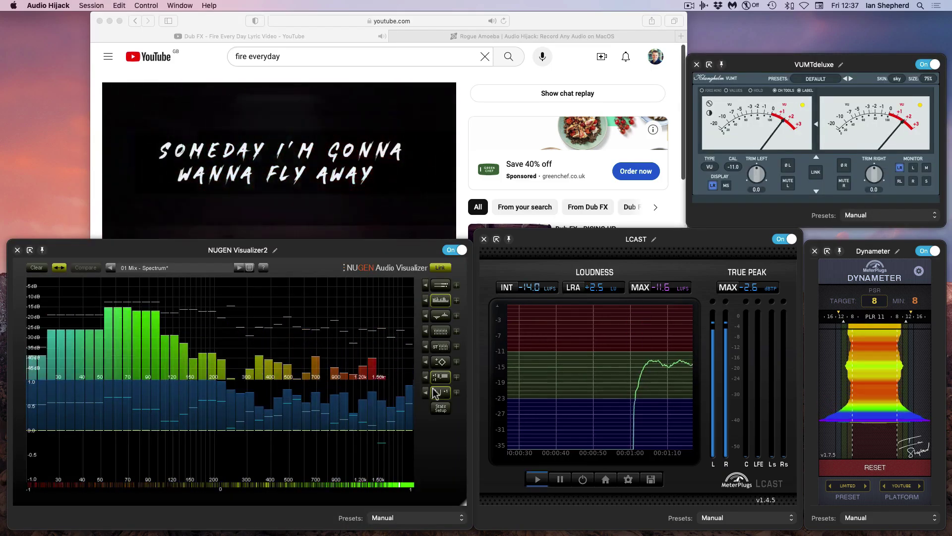
left_click(441, 362)
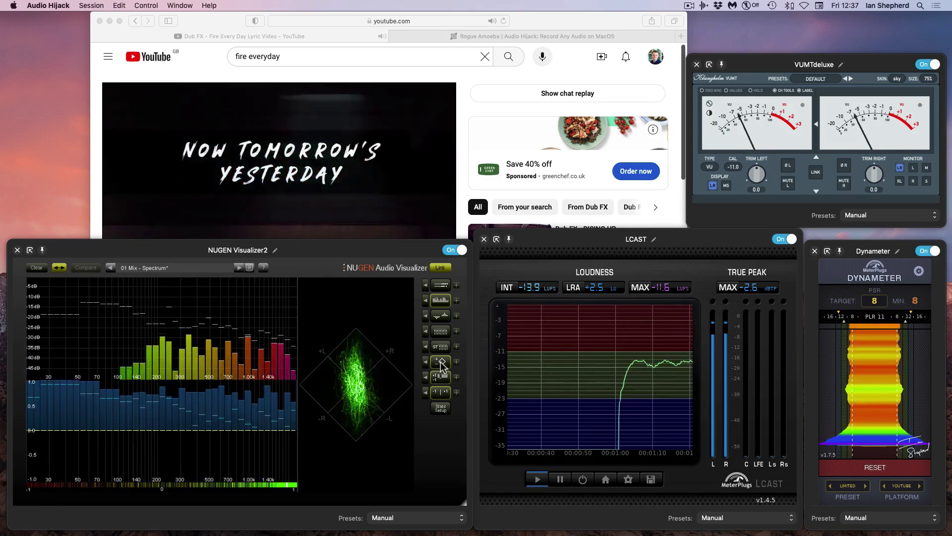
left_click(441, 331)
left_click(440, 332)
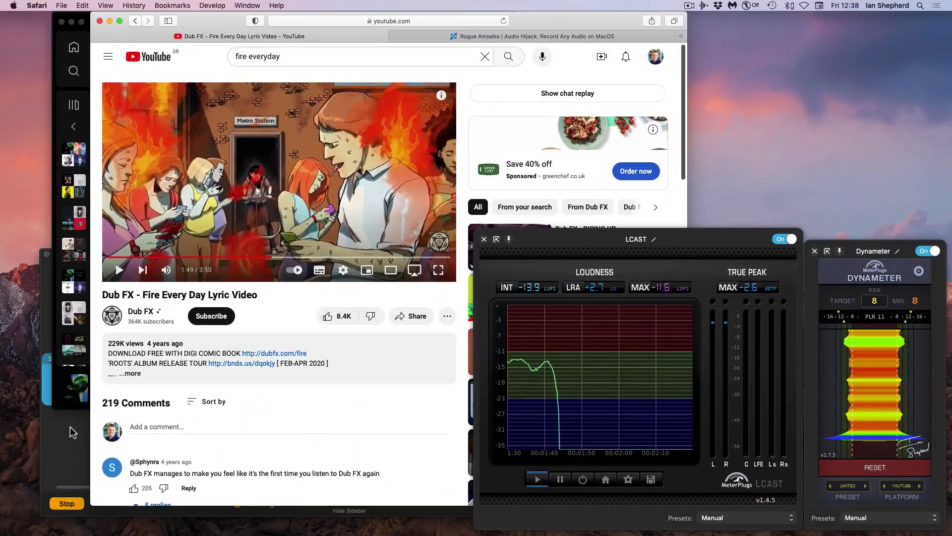
Step: Close the YouTube window in Safari and bring the Spotify playlist to the front
left_click(70, 440)
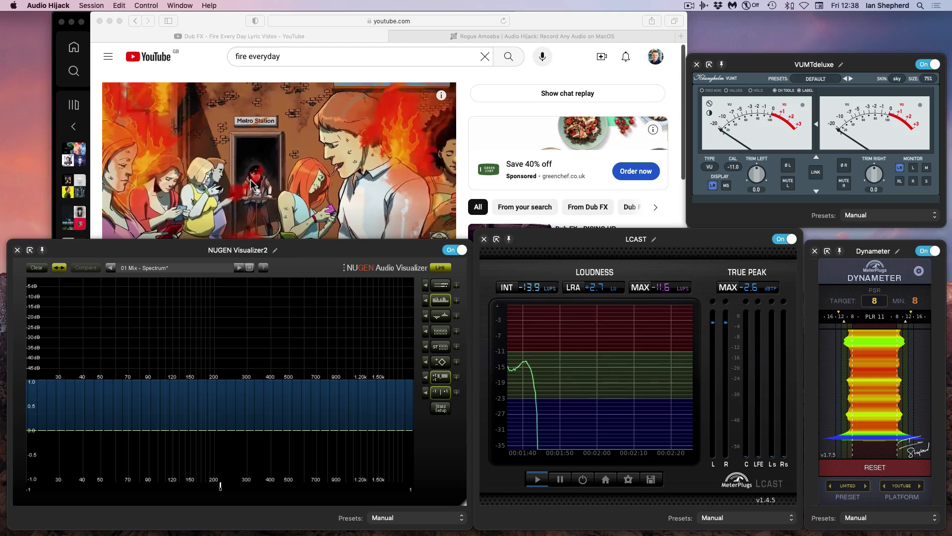
left_click(100, 22)
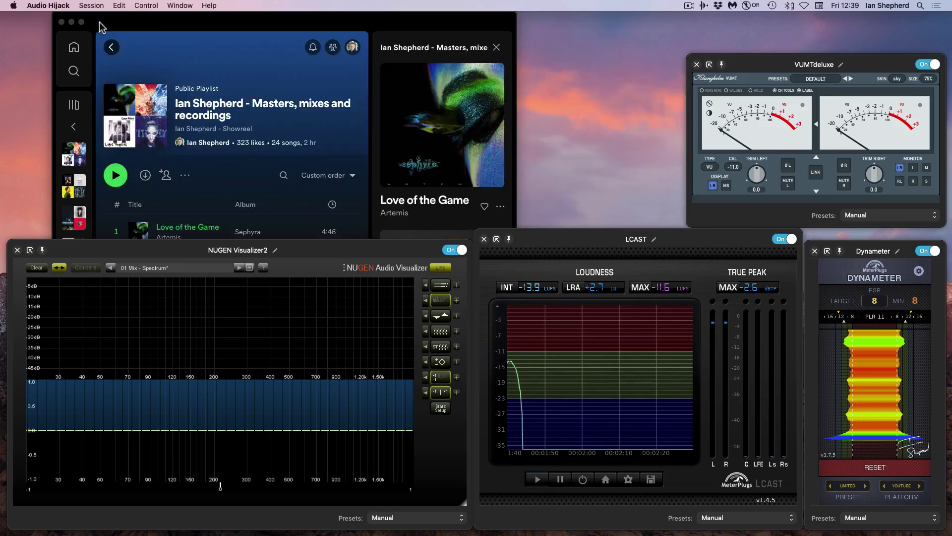
left_click(151, 17)
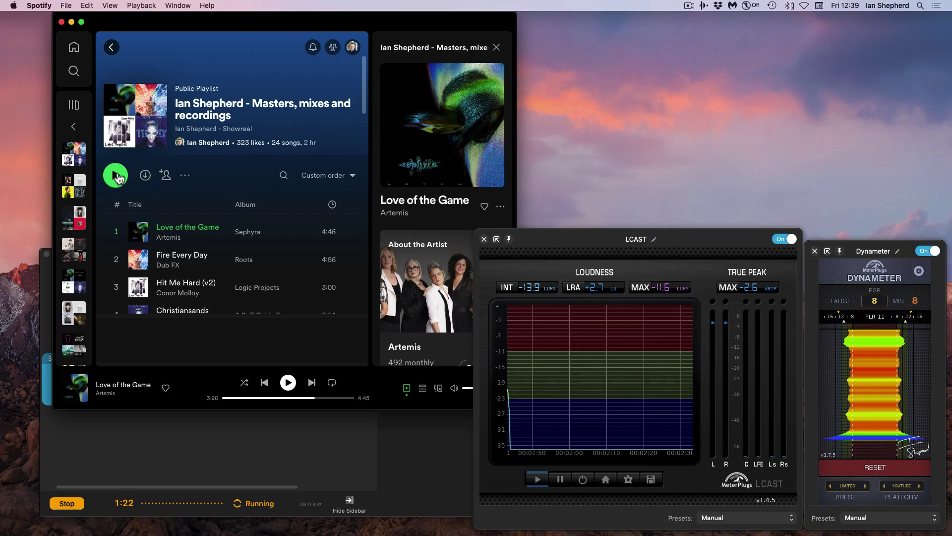
Step: Close NUGEN Visualizer2, search 'pro' in Blocks, and insert FF Pro-Q 3 after System Audio
left_click(47, 425)
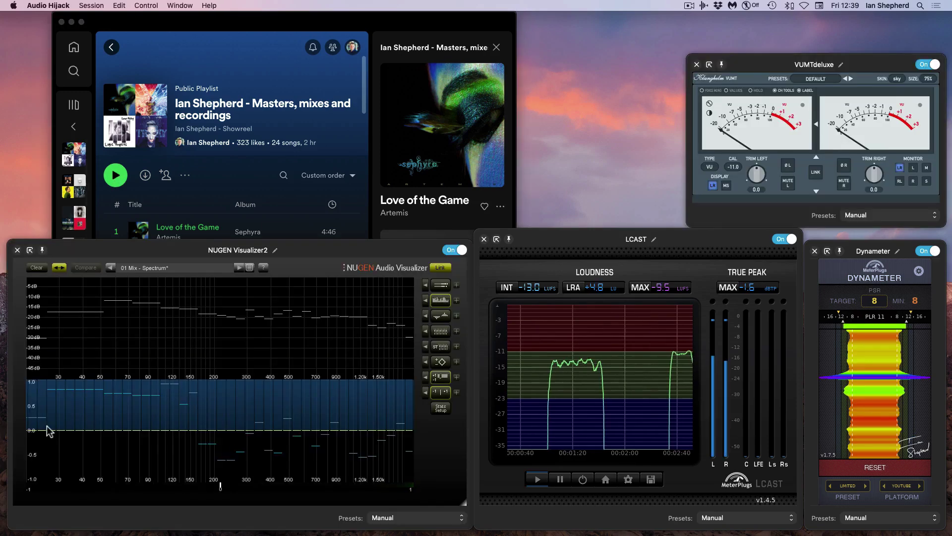
left_click(18, 250)
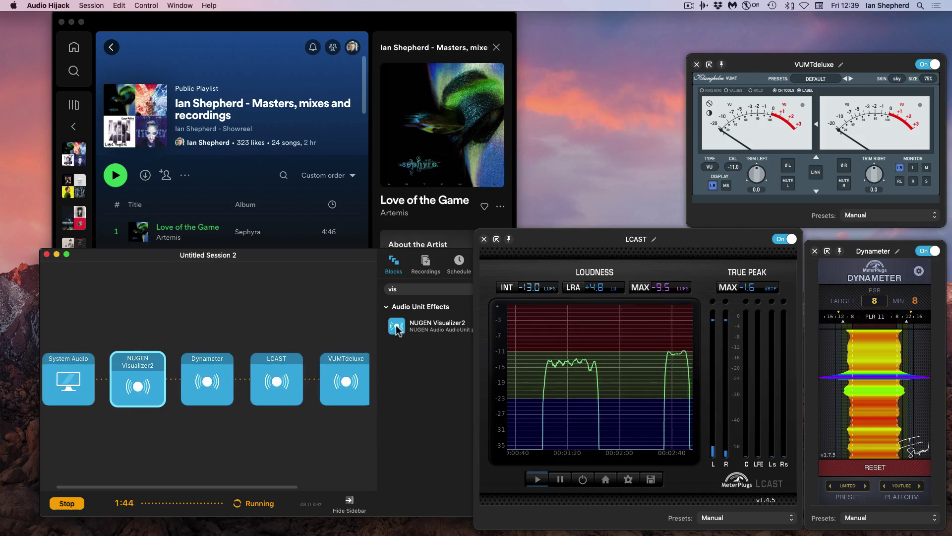
left_click(405, 288)
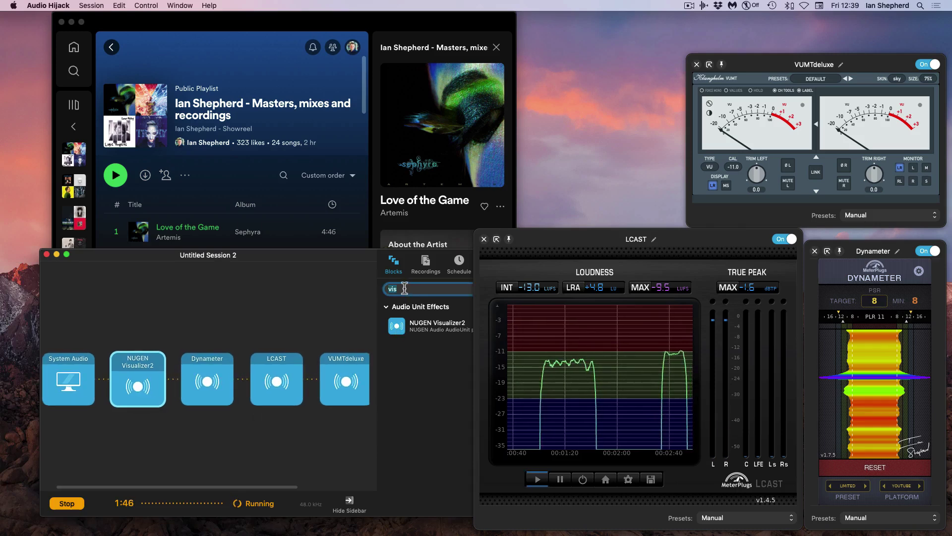
type("pro")
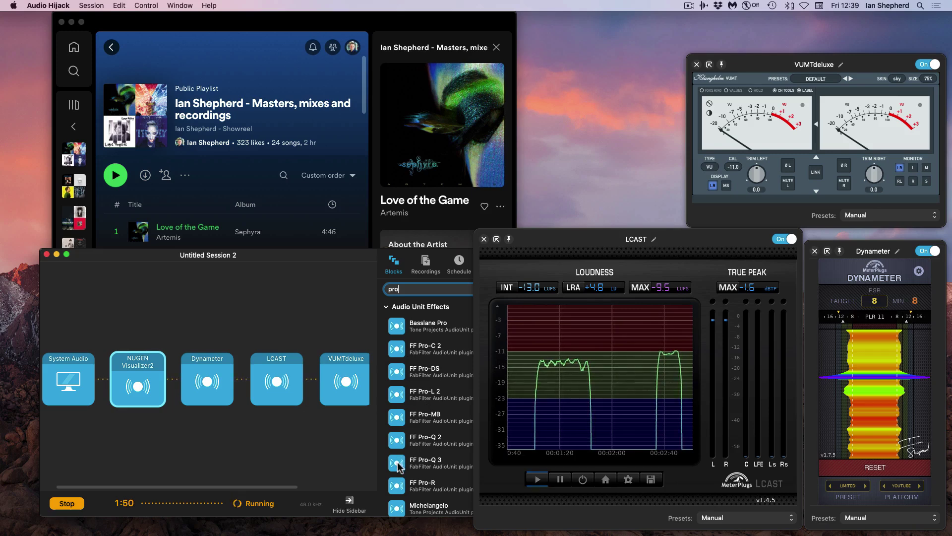
left_click_drag(398, 466, 142, 328)
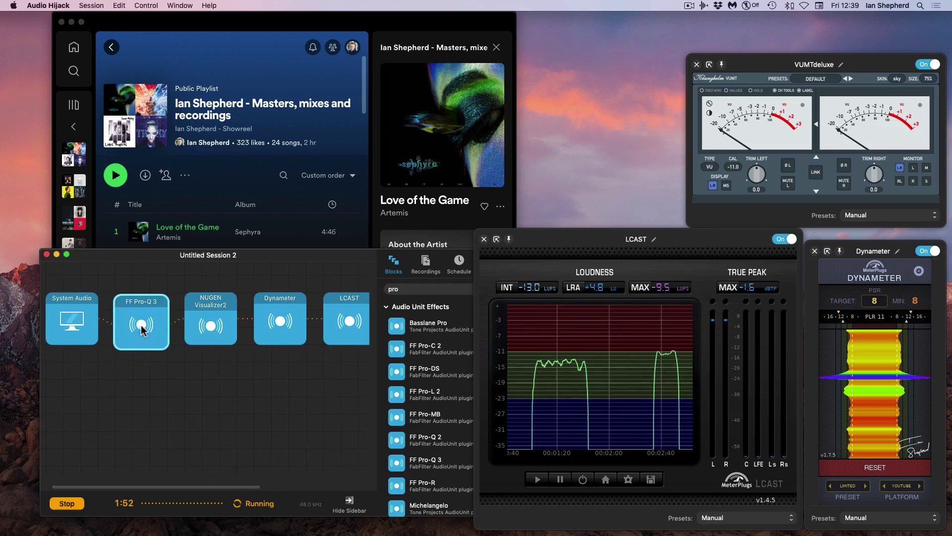
Step: In FF Pro-Q 3, add bell boosts of +2 dB near 80 Hz and +3.9 dB near 4.5 kHz
double_click(142, 303)
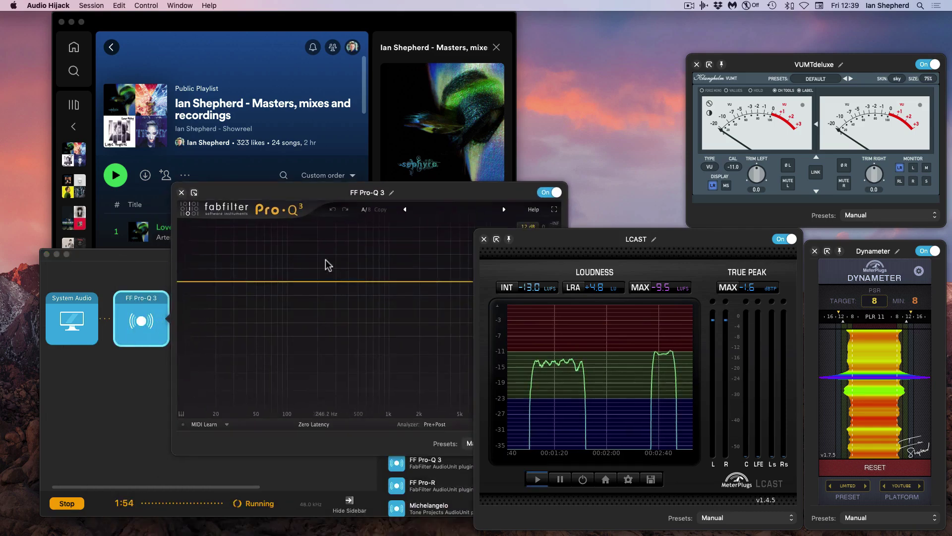
left_click_drag(292, 281, 277, 272)
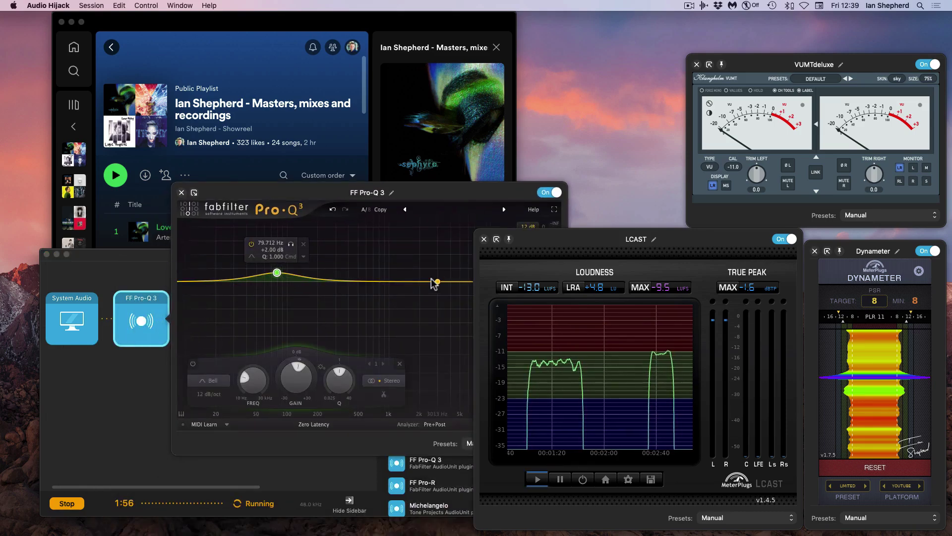
mouse_move(462, 281)
left_mouse_down()
mouse_move(442, 266)
mouse_move(456, 266)
left_mouse_up()
left_click(106, 410)
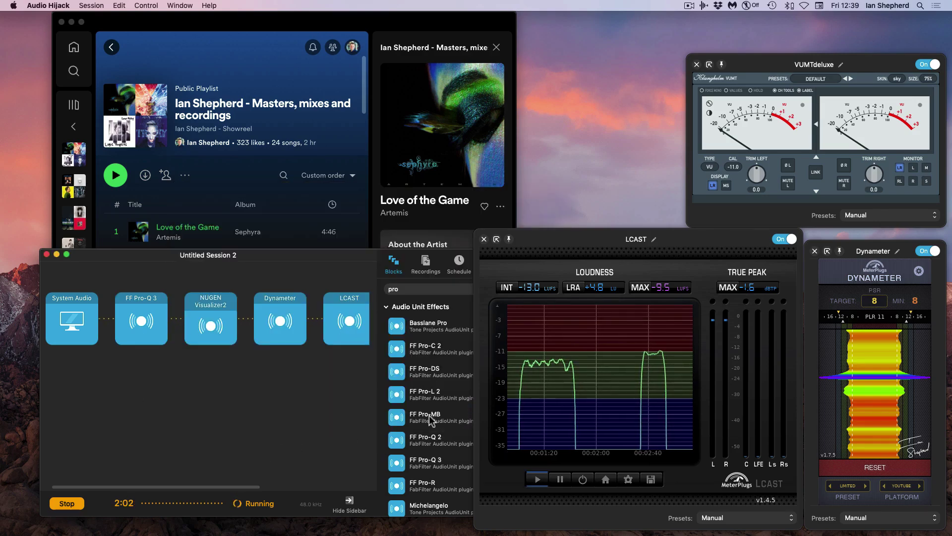
Step: Add FF Pro-L 2 after the EQ and move Dynameter directly after System Audio
left_click_drag(398, 395, 208, 298)
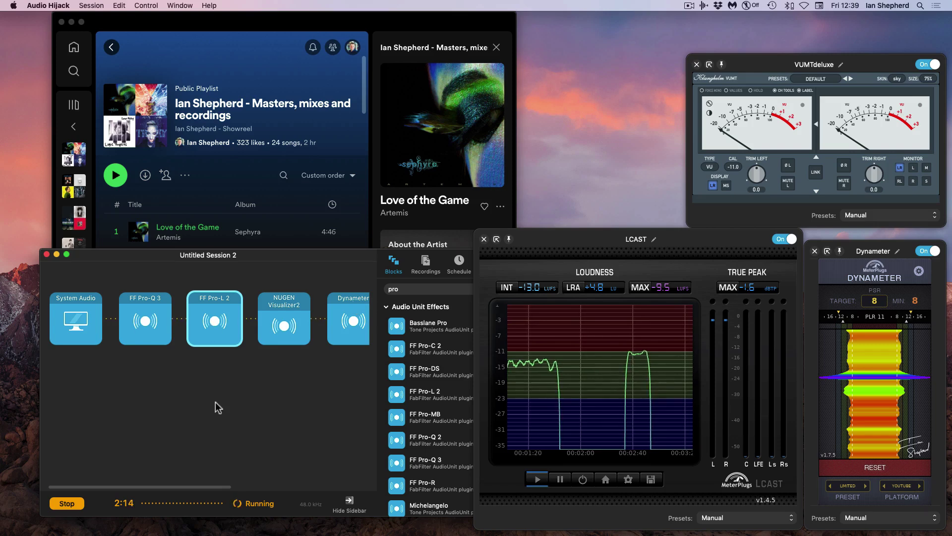
left_click(217, 406)
left_click(356, 303)
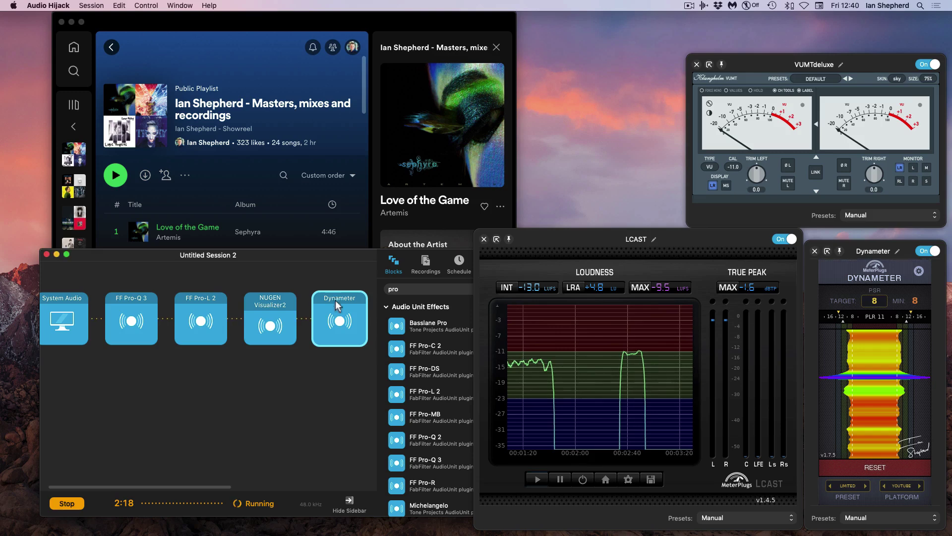
left_click_drag(332, 301, 129, 298)
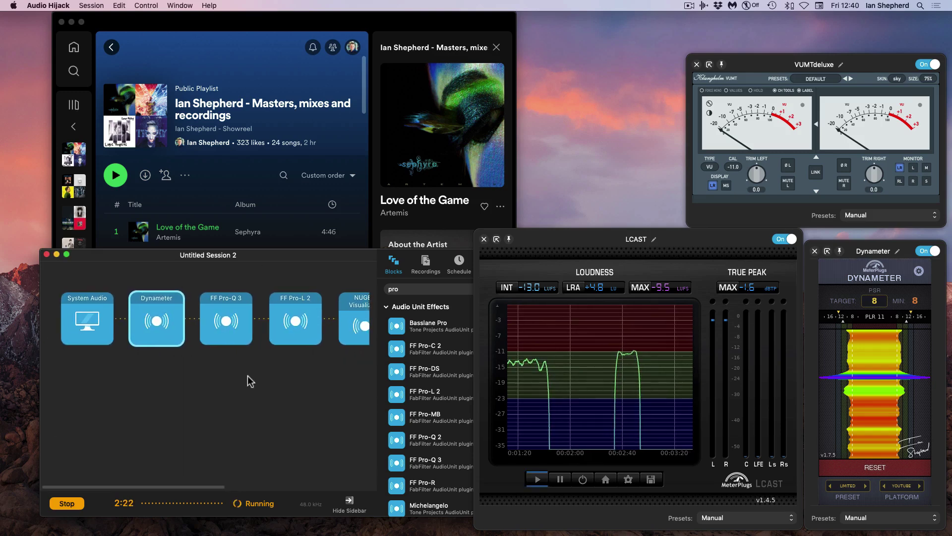
Step: Delete the FF Pro-L 2 and FF Pro-Q 3 blocks, then select System Audio and Dynameter together
right_click(304, 306)
left_click(327, 319)
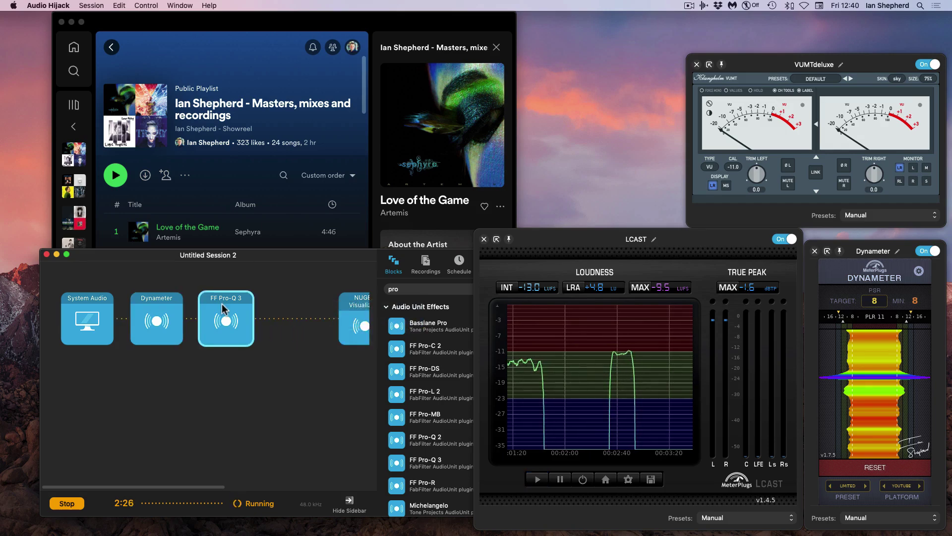
right_click(222, 304)
left_click(255, 325)
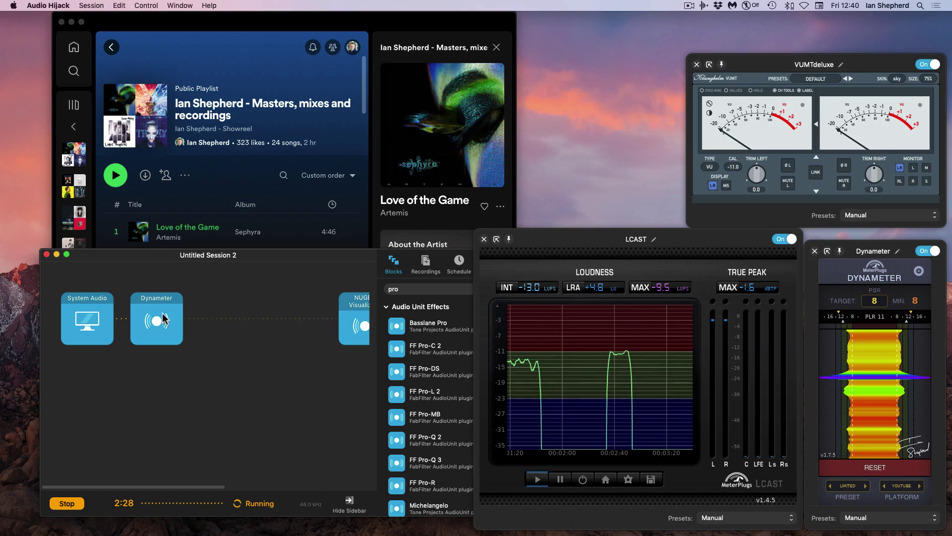
left_click_drag(104, 287, 269, 299)
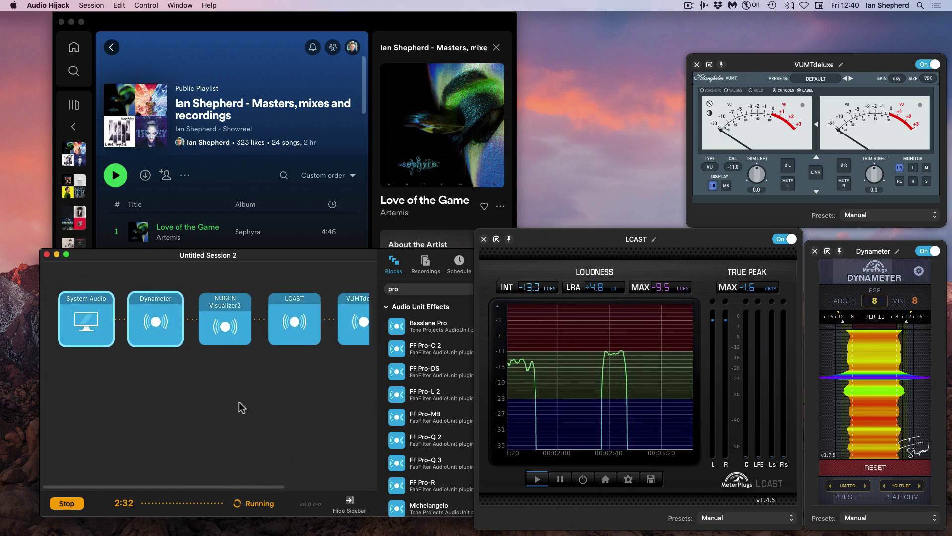